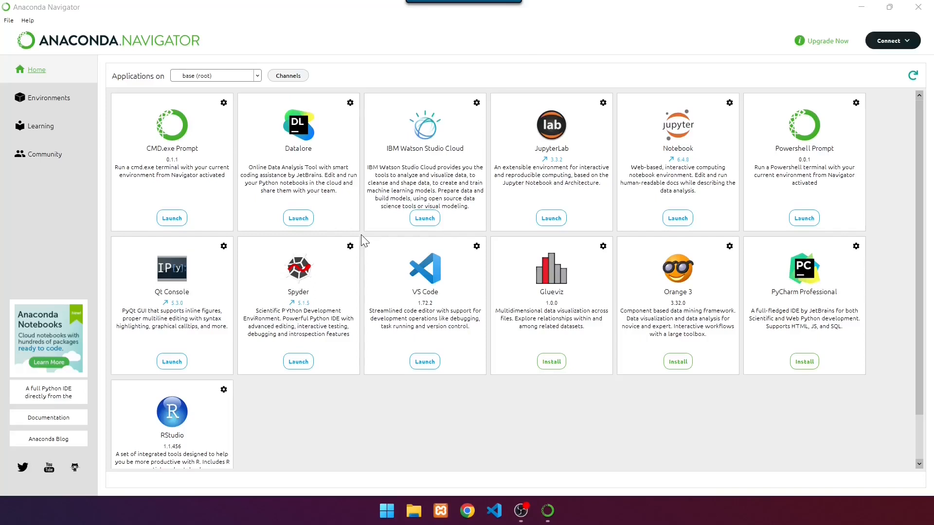
Create a new environment named labelimg with the Python 3.9.13 package.
left_click(54, 99)
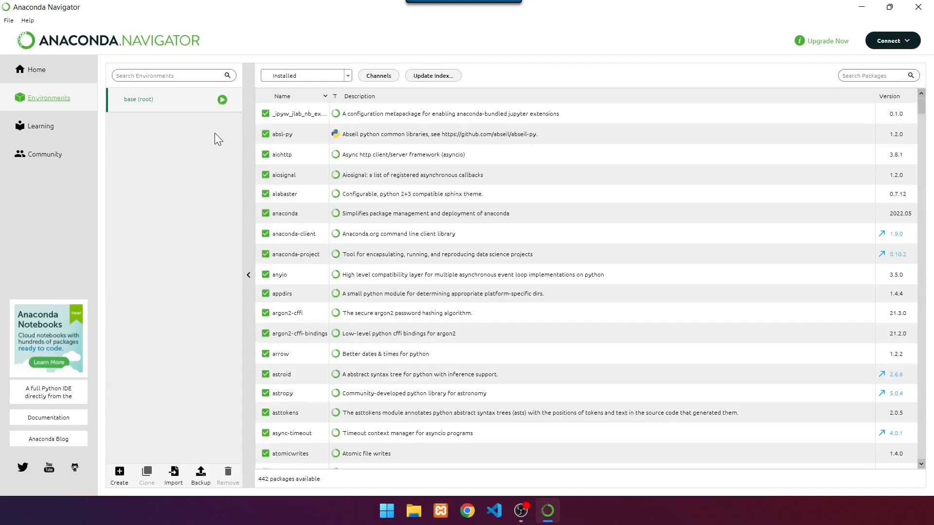
left_click(122, 477)
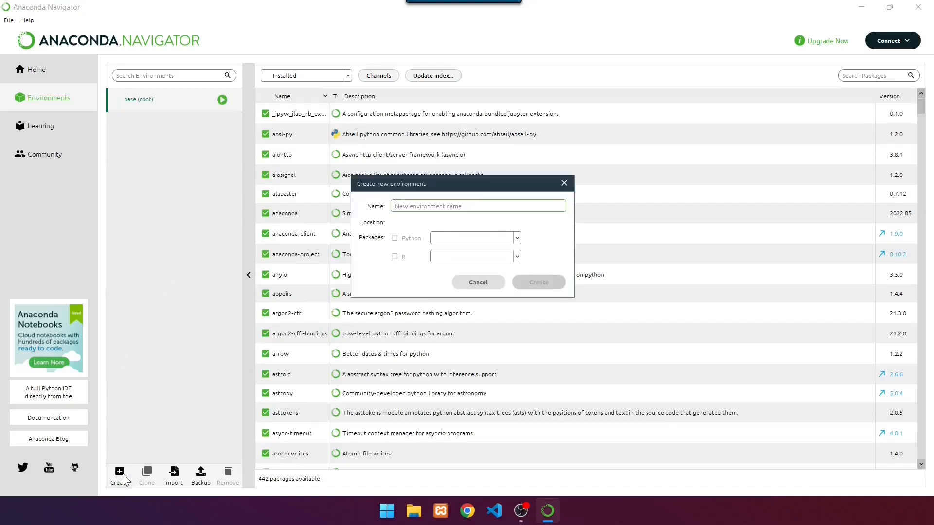
type("labelimg")
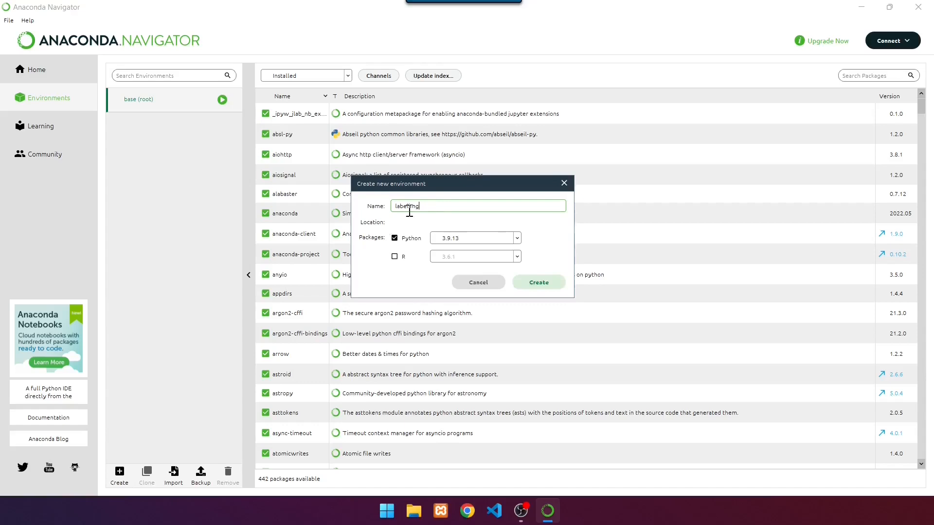
left_click(515, 236)
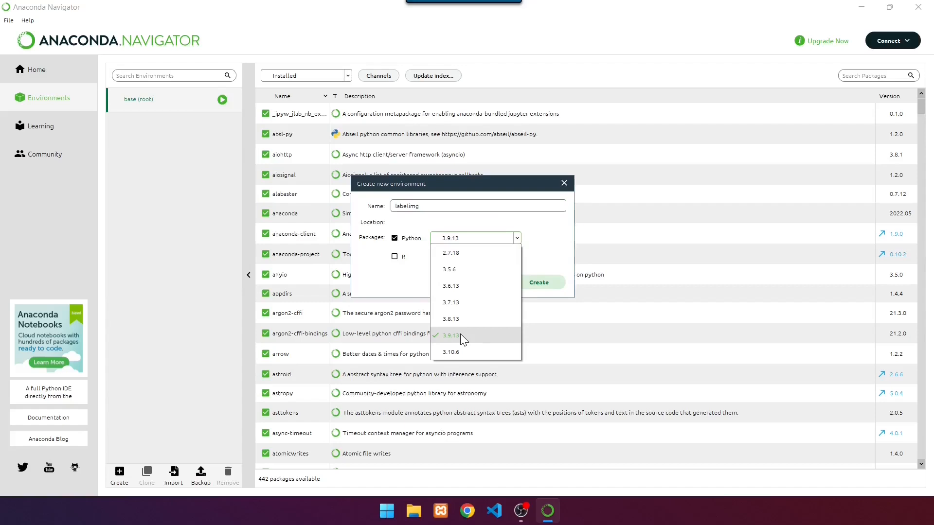
left_click(460, 333)
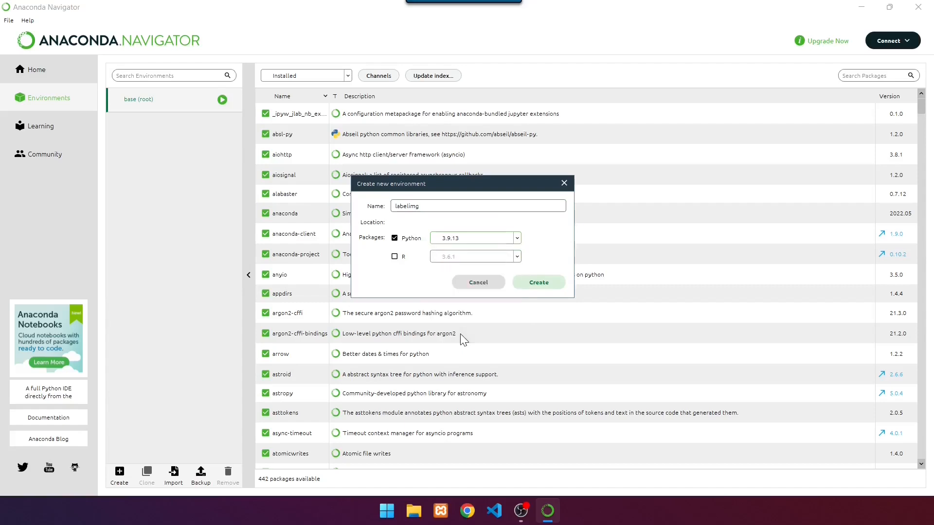
left_click(539, 283)
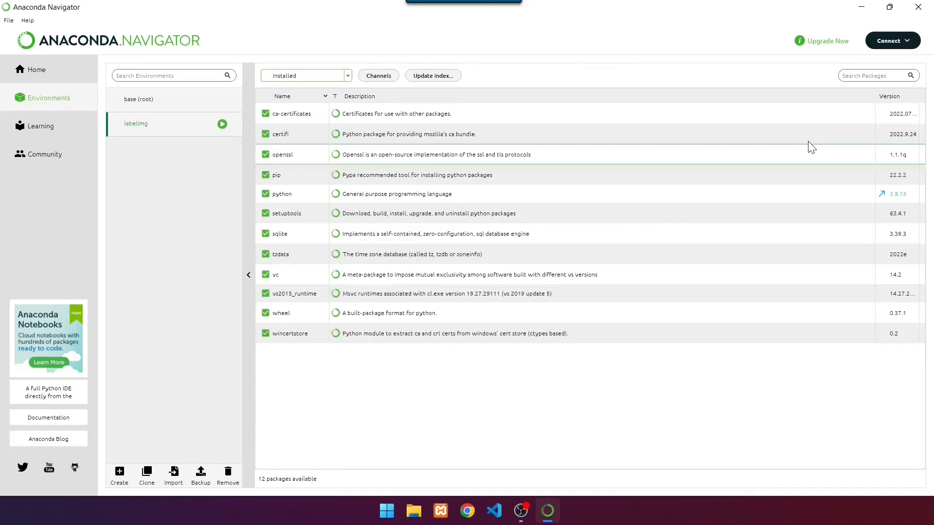
Close Anaconda Navigator and launch Anaconda Prompt (anaconda3), moving its window toward the middle of the desktop.
left_click(923, 12)
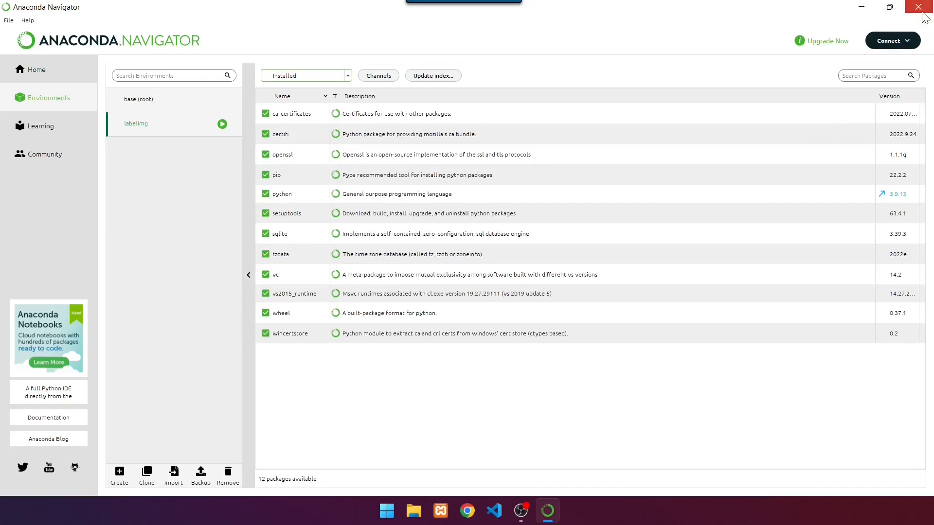
left_click(506, 281)
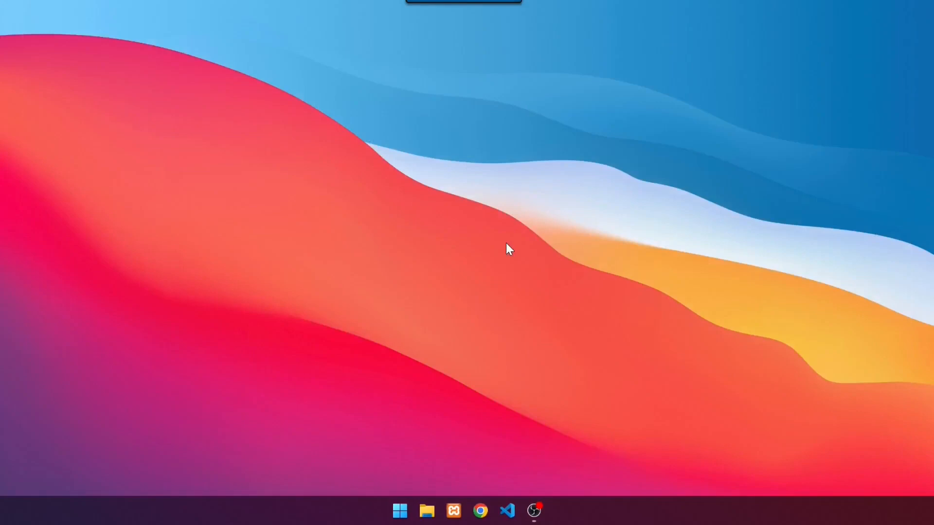
key("super")
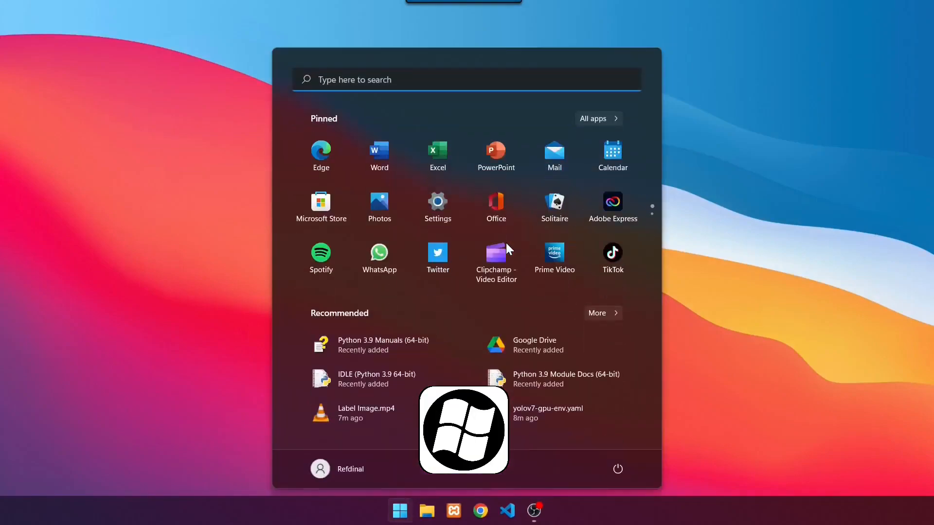
type("ana")
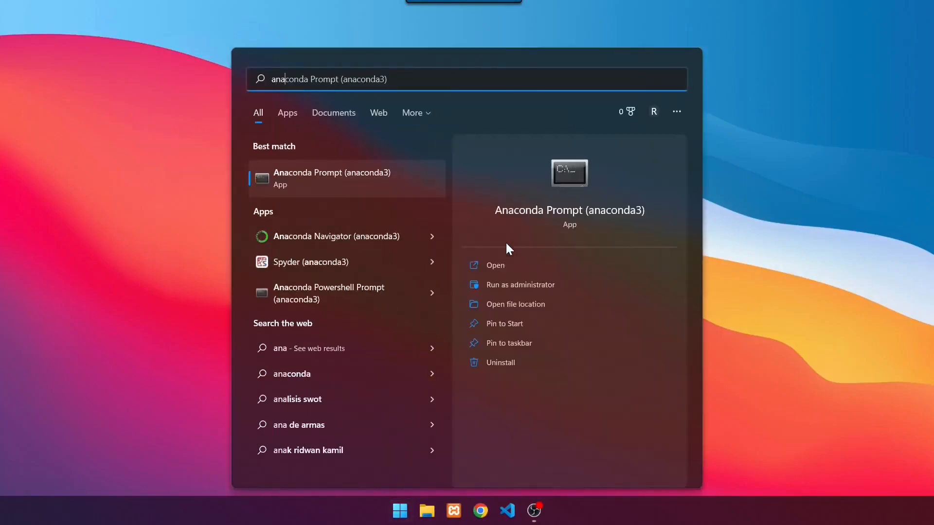
left_click(384, 172)
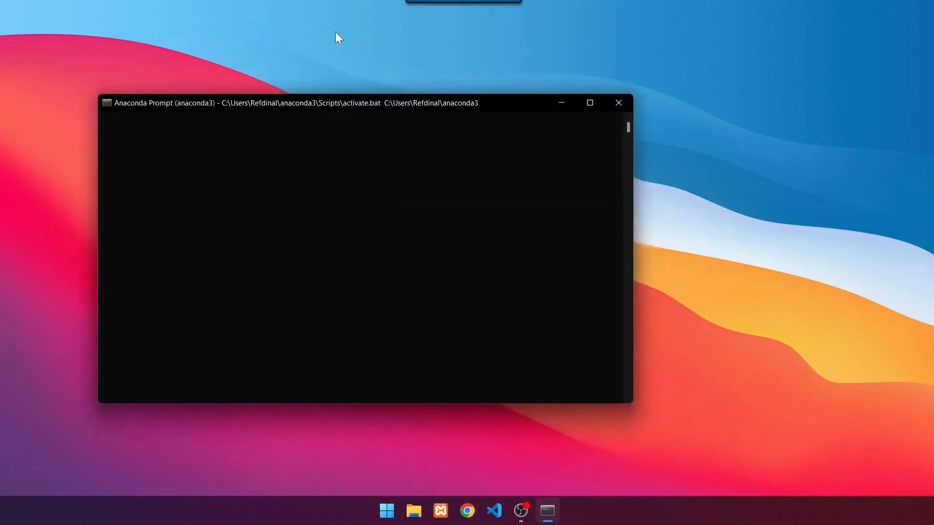
left_click_drag(359, 103, 456, 99)
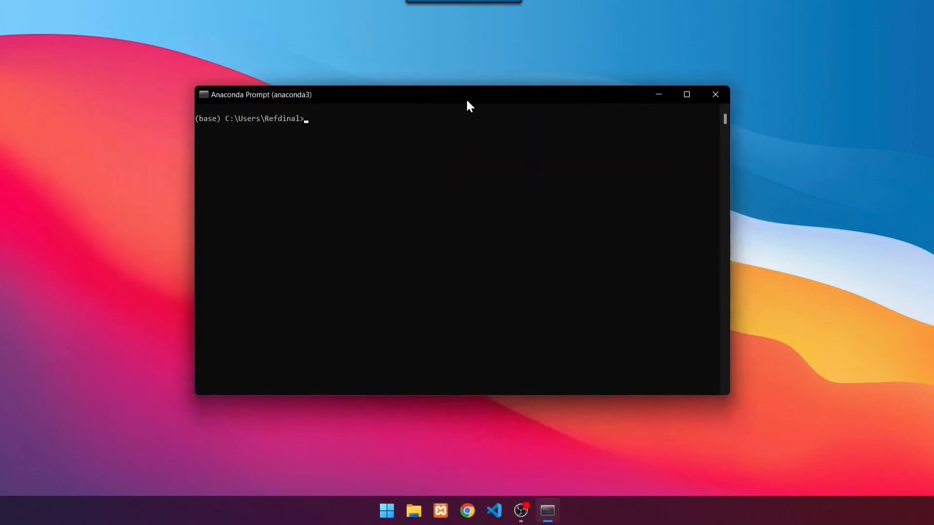
Activate the labelimg environment with "activate labelimg" and clear the terminal with cls.
left_click(422, 165)
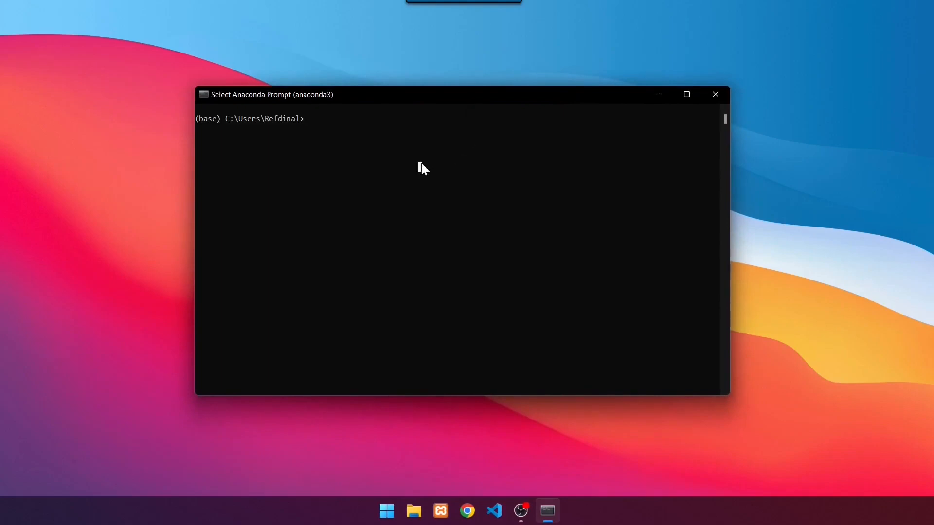
type("activate ")
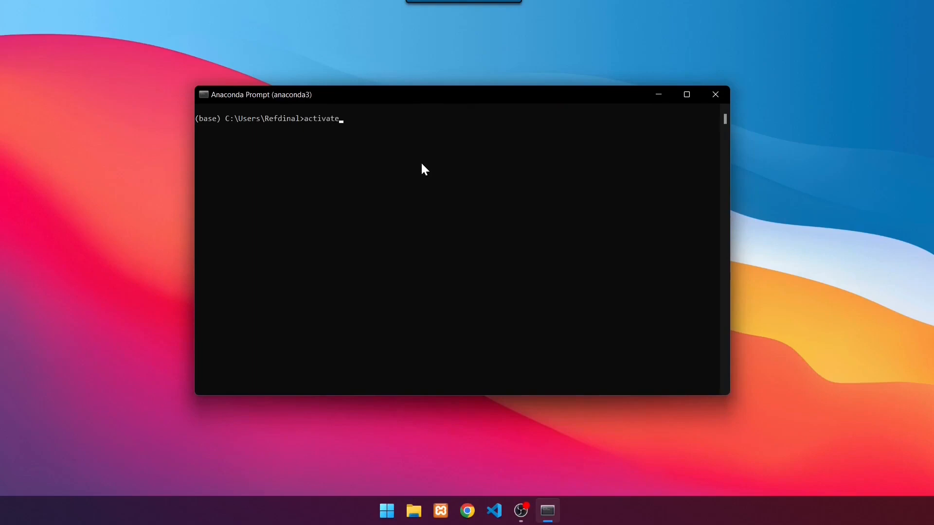
type("labelimg")
key("Return")
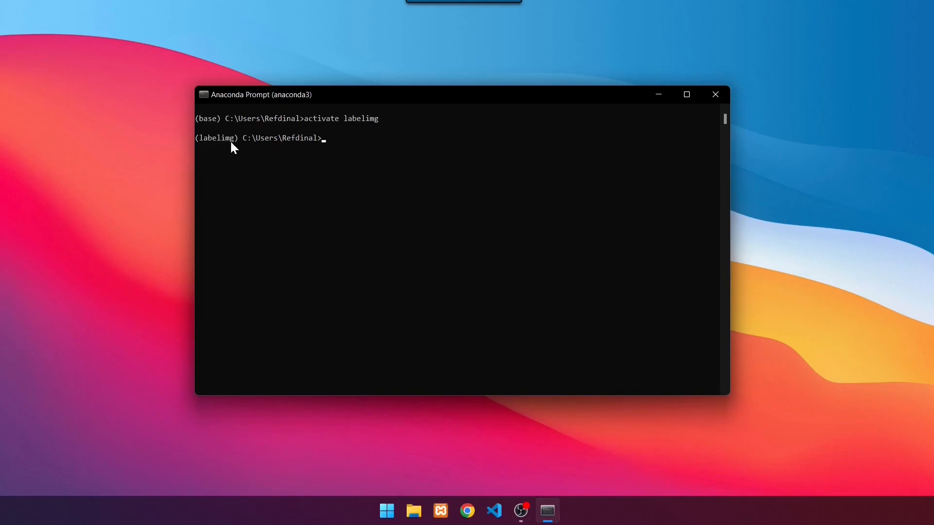
left_click(344, 156)
type("cls")
key("Return")
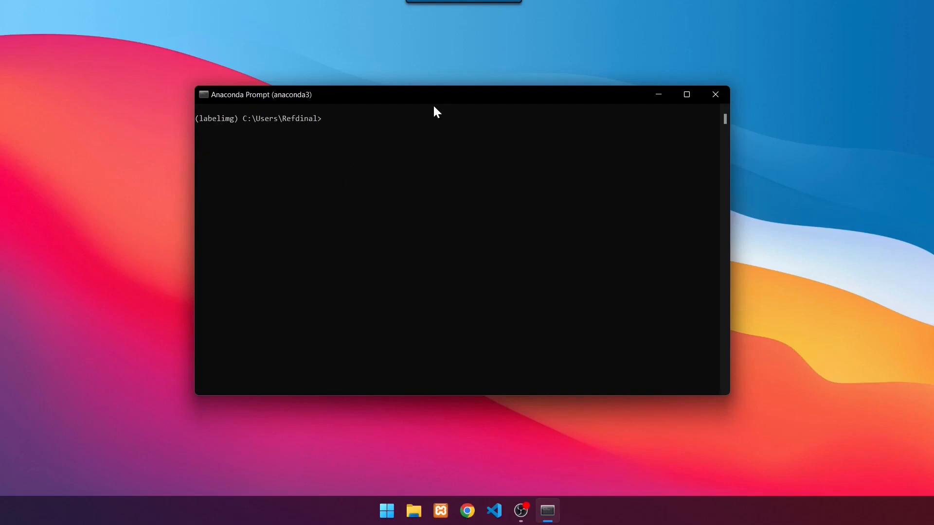
Install the labelimg package in the active environment with "pip install labelimg".
left_click_drag(437, 103, 445, 106)
left_click(462, 168)
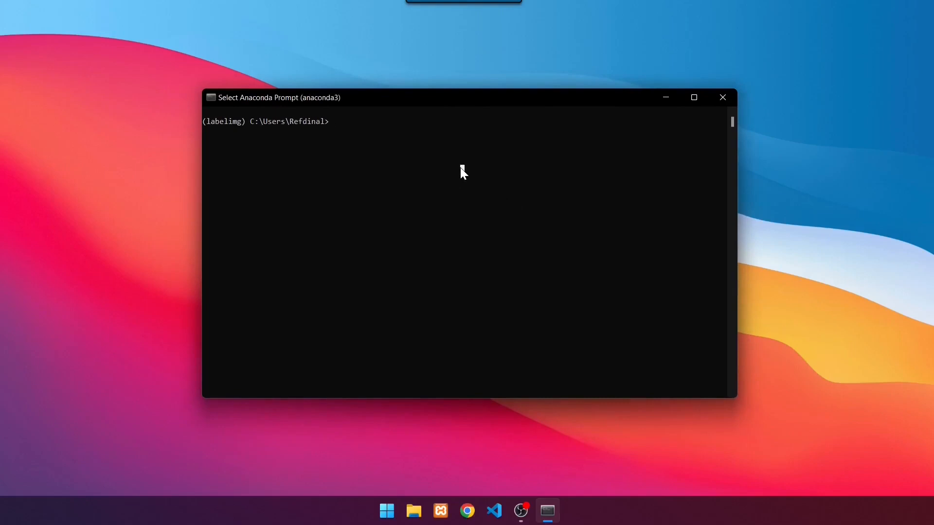
key("Escape")
type("pip install label")
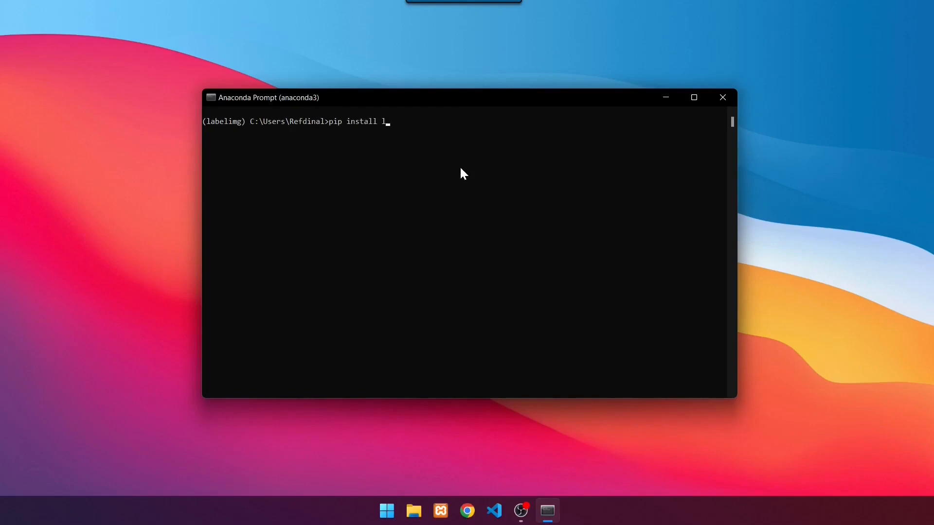
type("img")
key("Return")
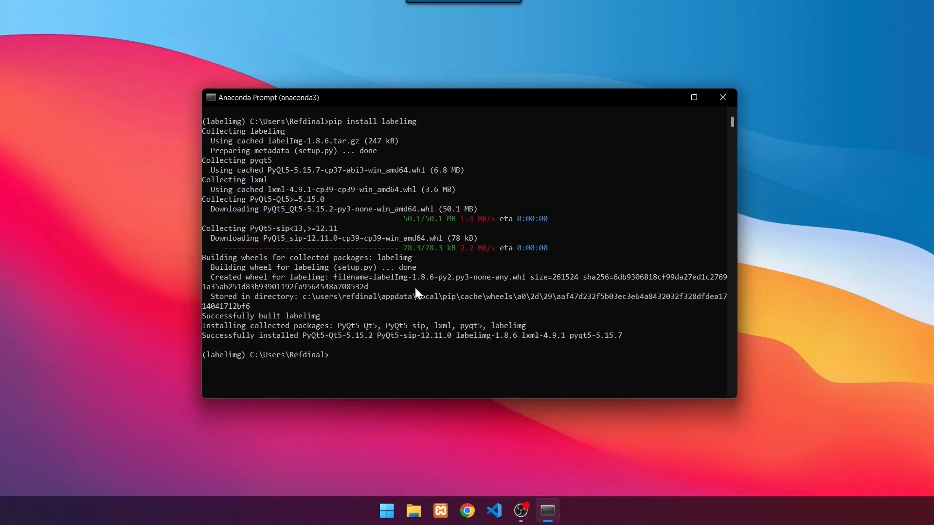
Clear the terminal output with cls and minimize the Anaconda Prompt window.
type("cs")
key("BackSpace")
type("ls")
key("Return")
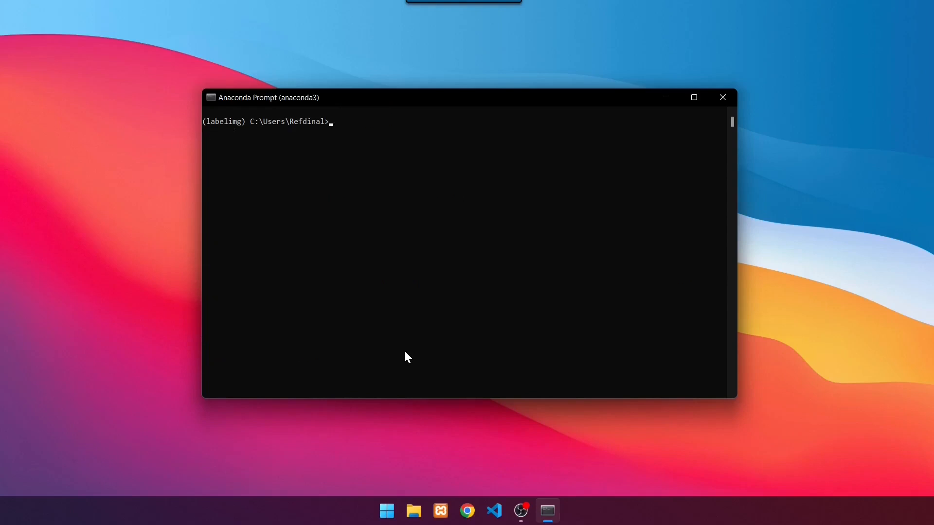
left_click(666, 97)
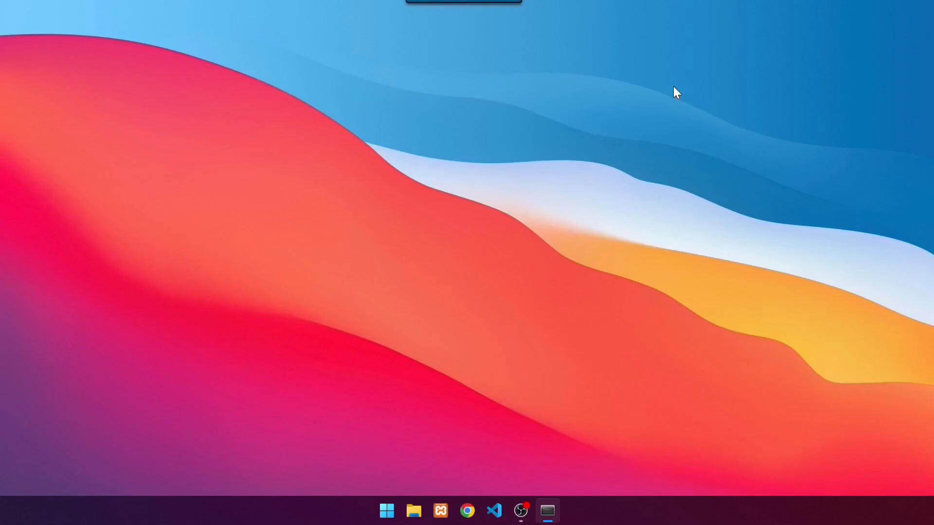
Switch to File Explorer, open the Downloads folder and maximize the window.
key("super+e")
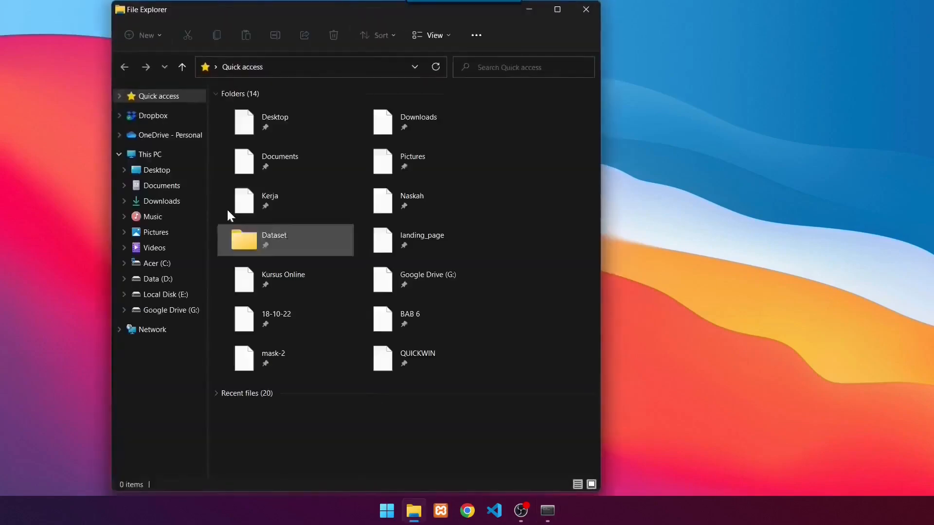
left_click(163, 201)
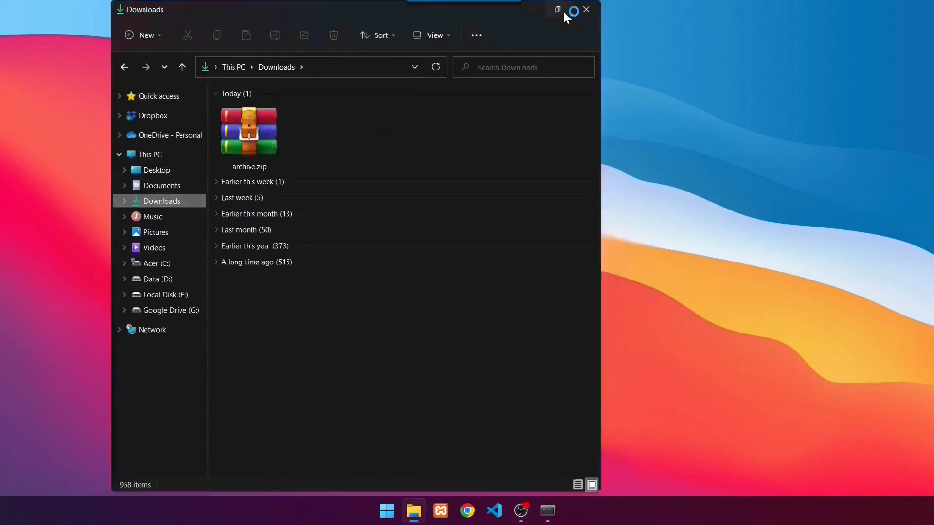
left_click(562, 9)
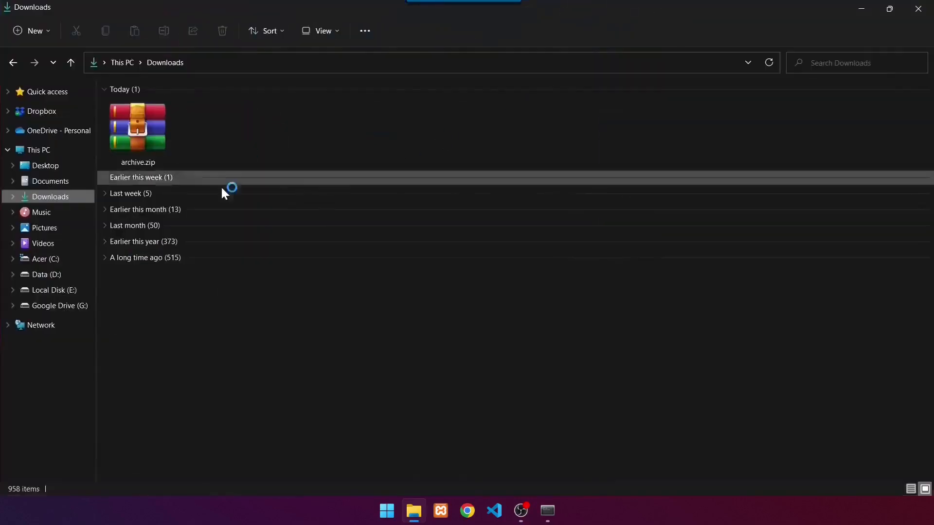
Open archive.zip and examine the contents of its images and annotations folders, closing the archive when done.
left_click(150, 130)
double_click(150, 128)
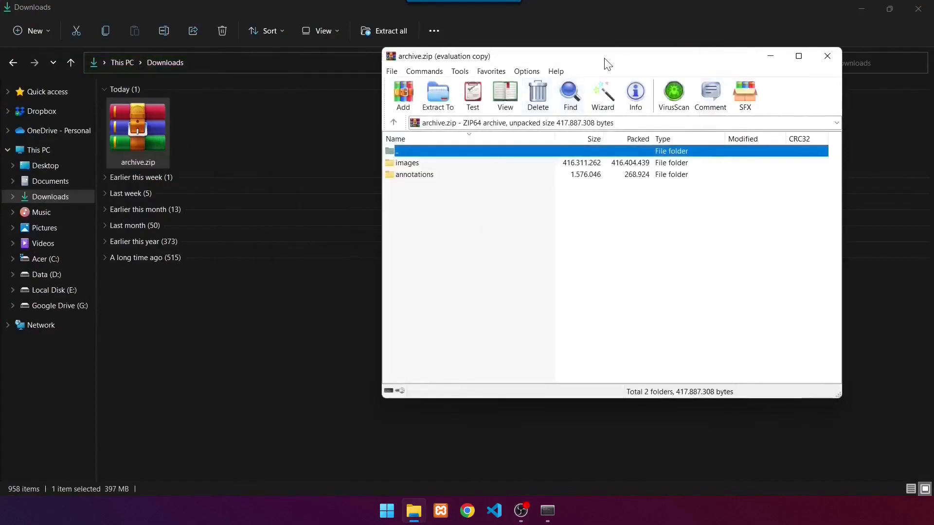
left_click_drag(605, 62, 502, 67)
double_click(304, 169)
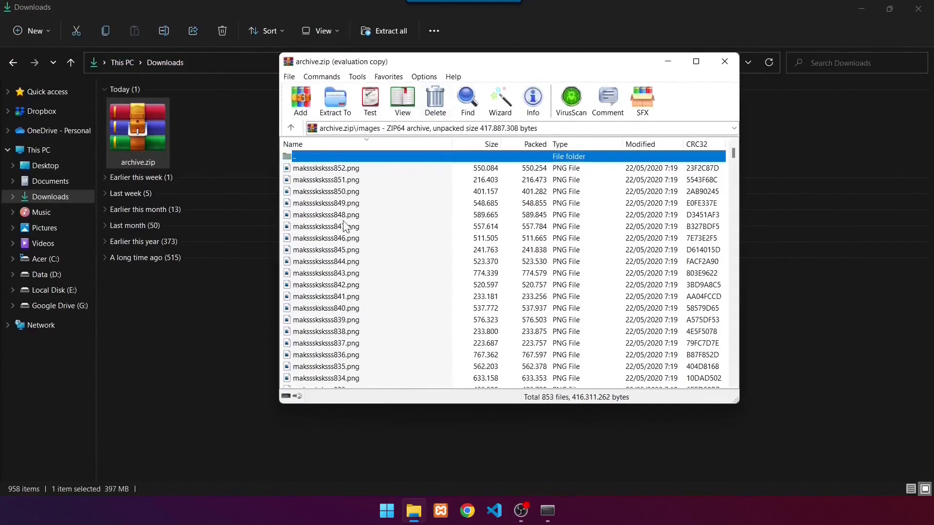
double_click(315, 156)
double_click(311, 179)
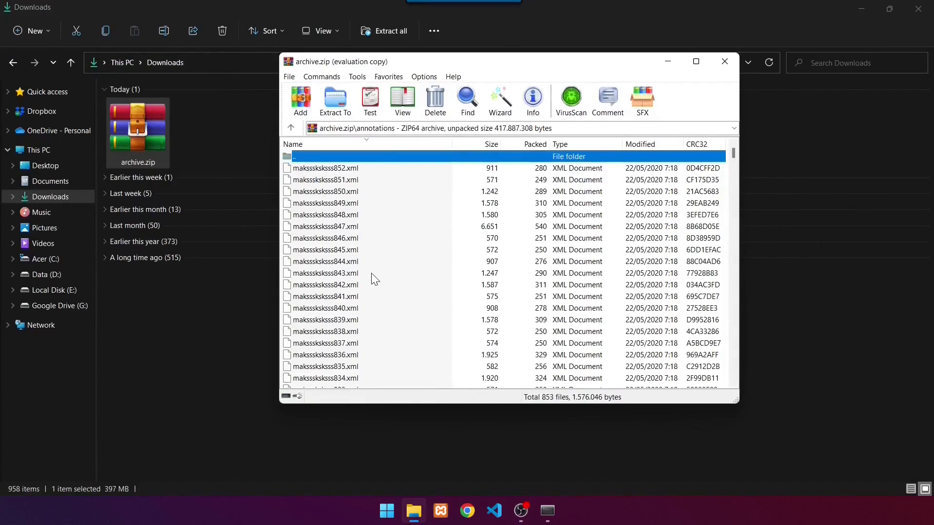
double_click(330, 156)
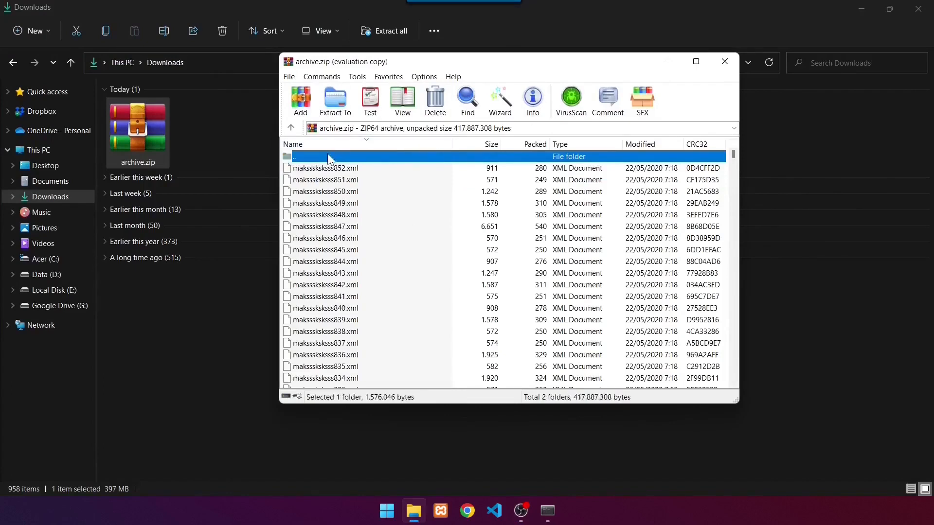
left_click(357, 270)
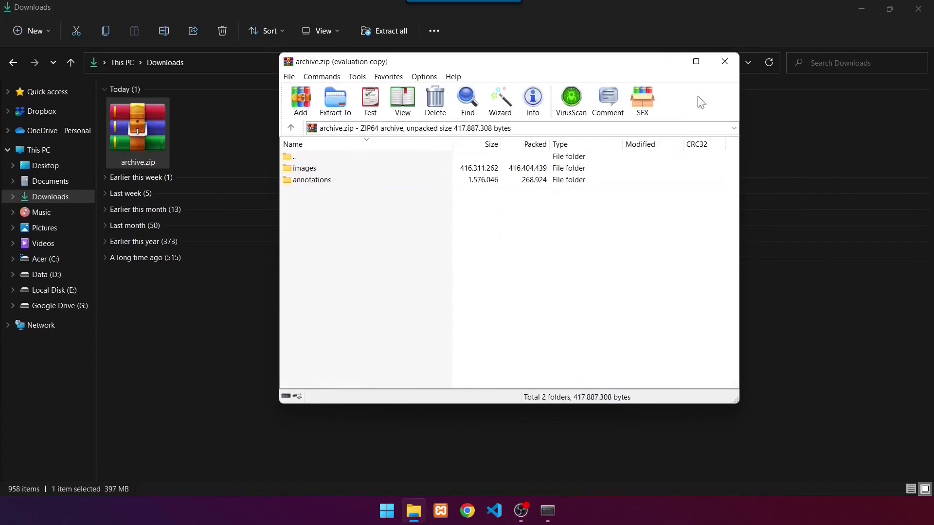
left_click(725, 61)
left_click(308, 317)
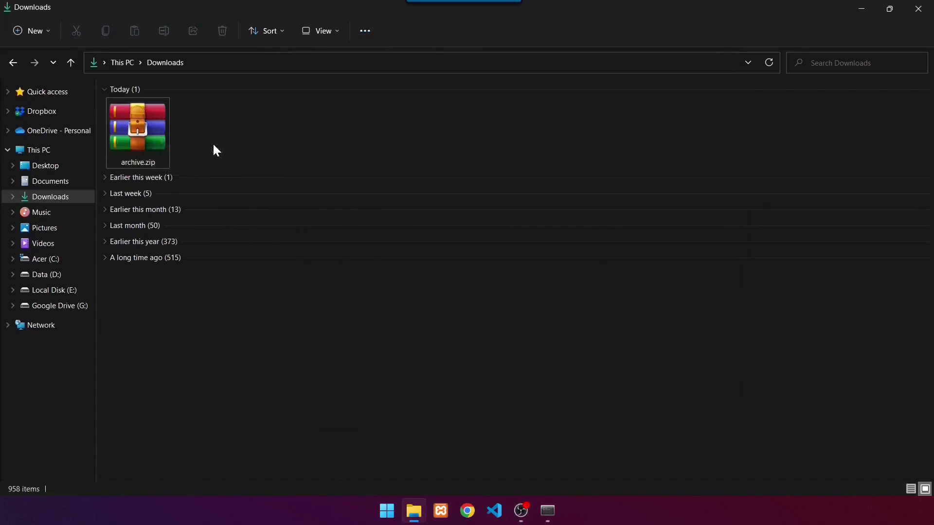
Extract all files from archive.zip to the destination D:\.
left_click(156, 140)
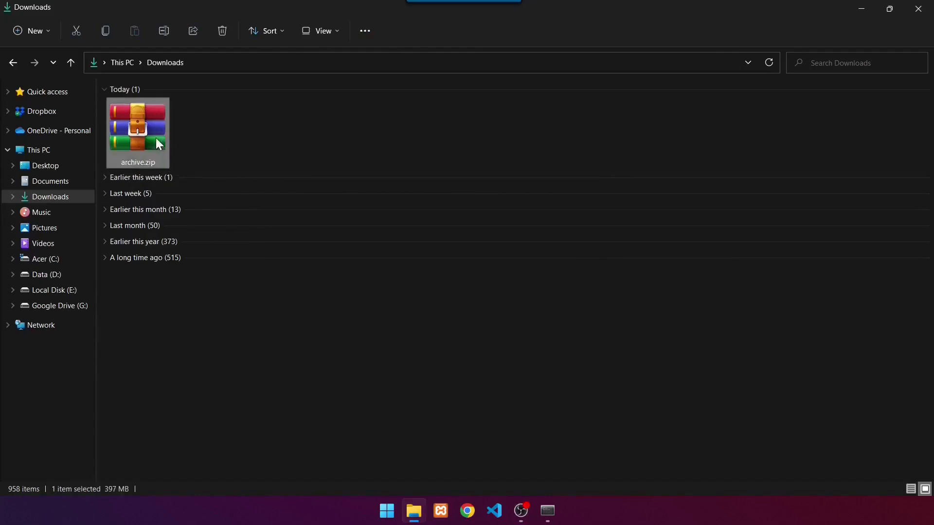
right_click(156, 139)
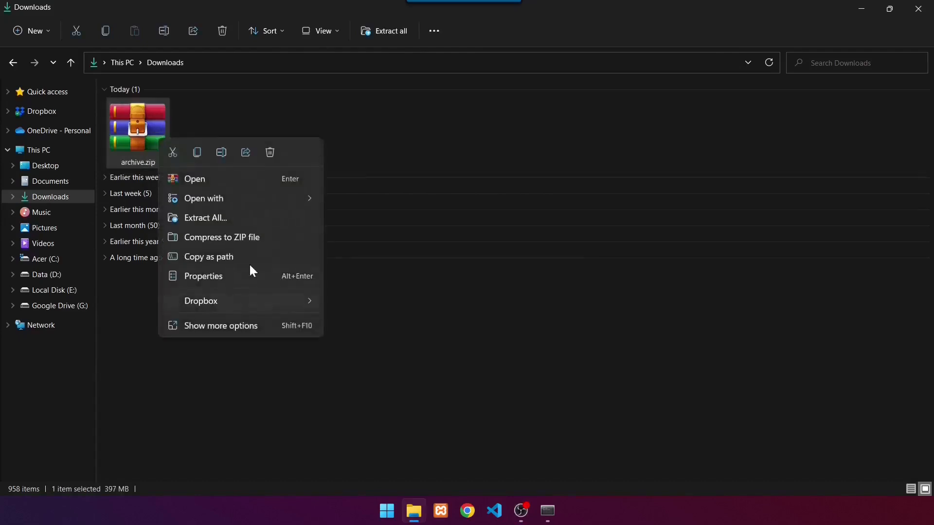
left_click(215, 217)
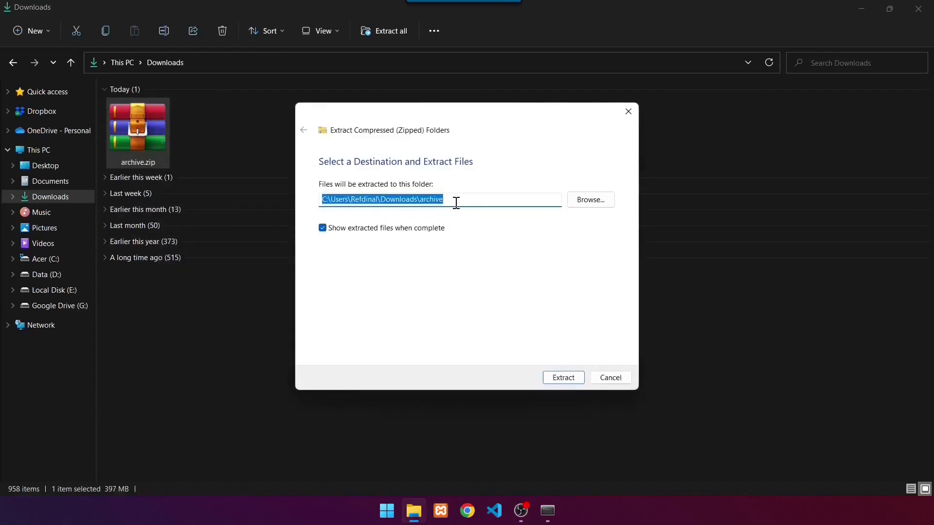
left_click_drag(457, 202, 320, 197)
key("BackSpace")
type("D:\\")
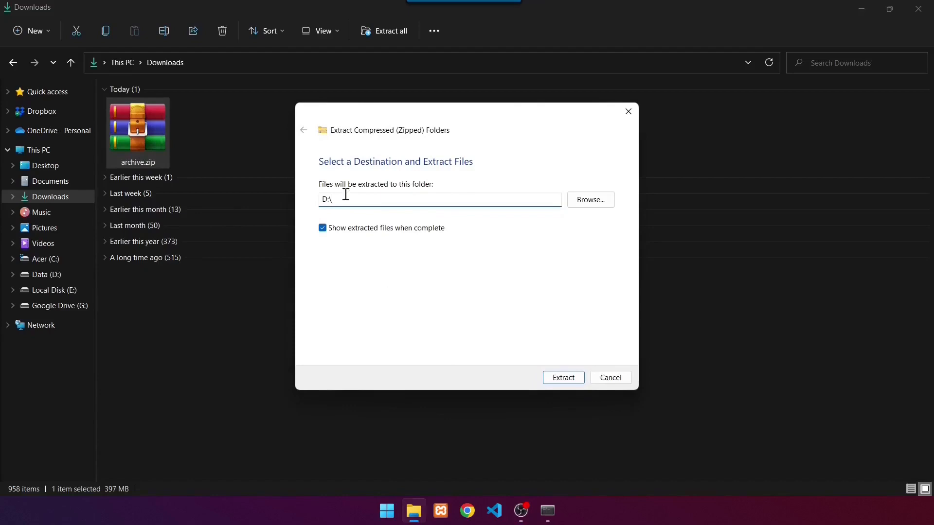
left_click(576, 377)
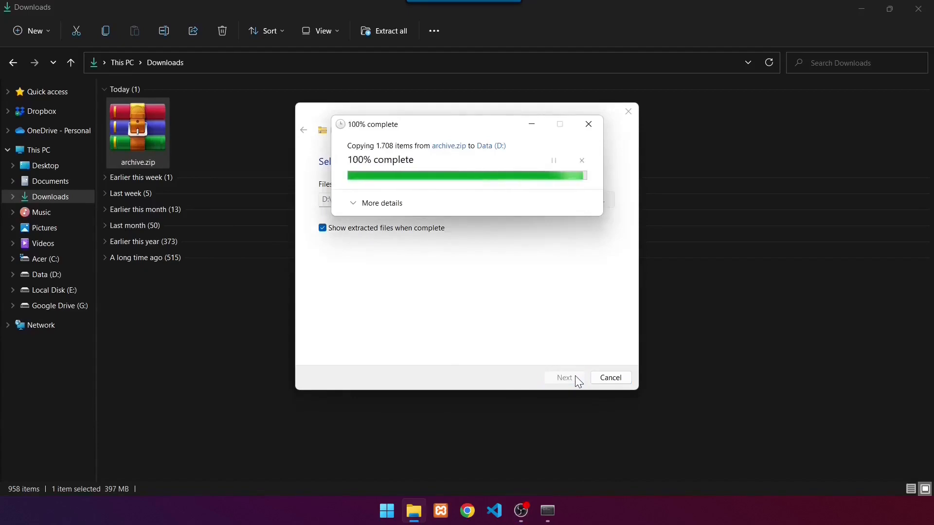
Open the Data (D:) drive and delete the extracted annotations folder.
left_click(74, 276)
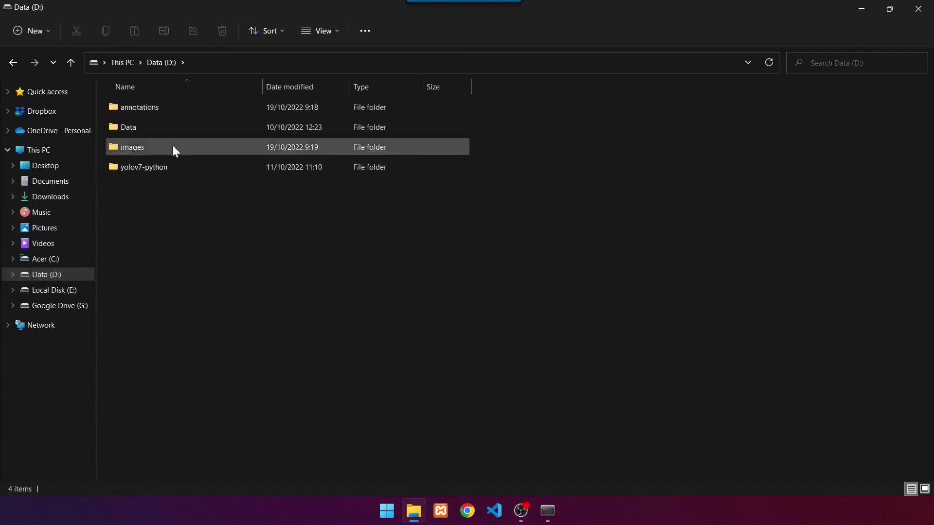
left_click(164, 107)
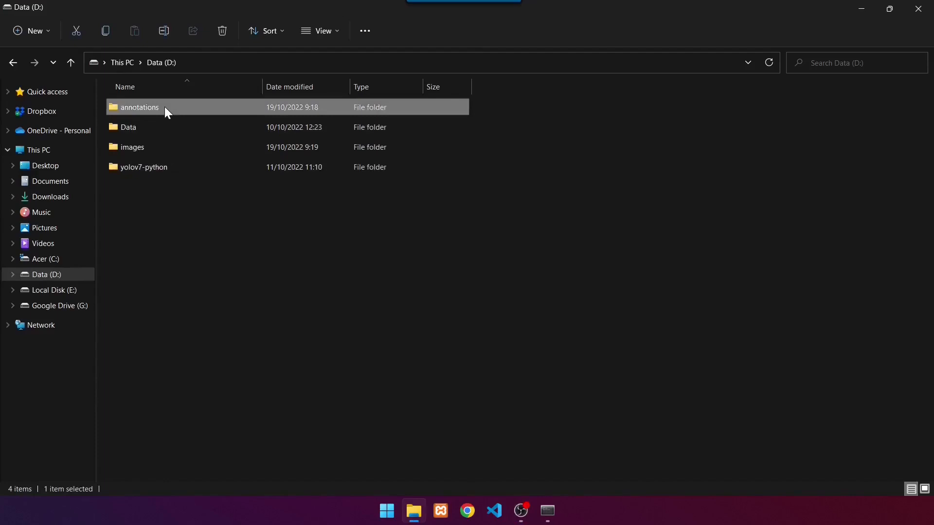
key("Delete")
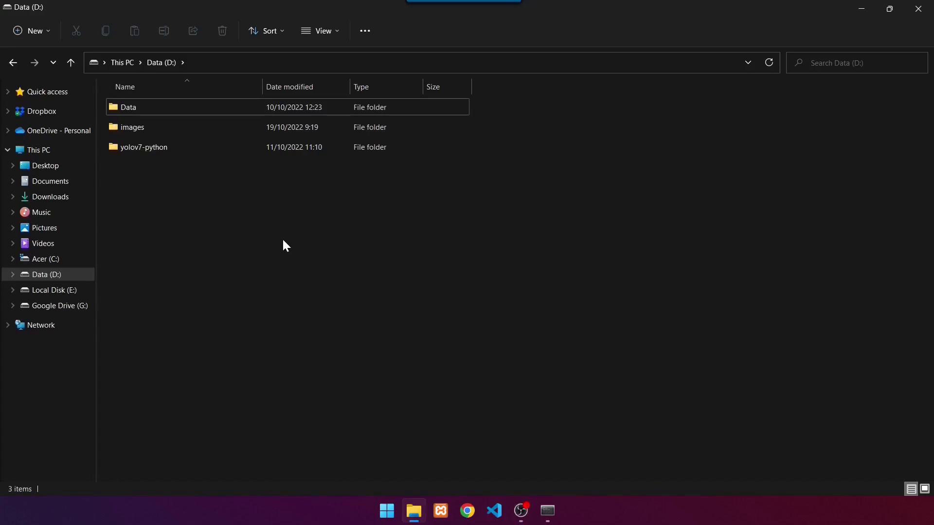
Create a new text document named classes.txt in the root of the Data (D:) drive.
right_click(166, 197)
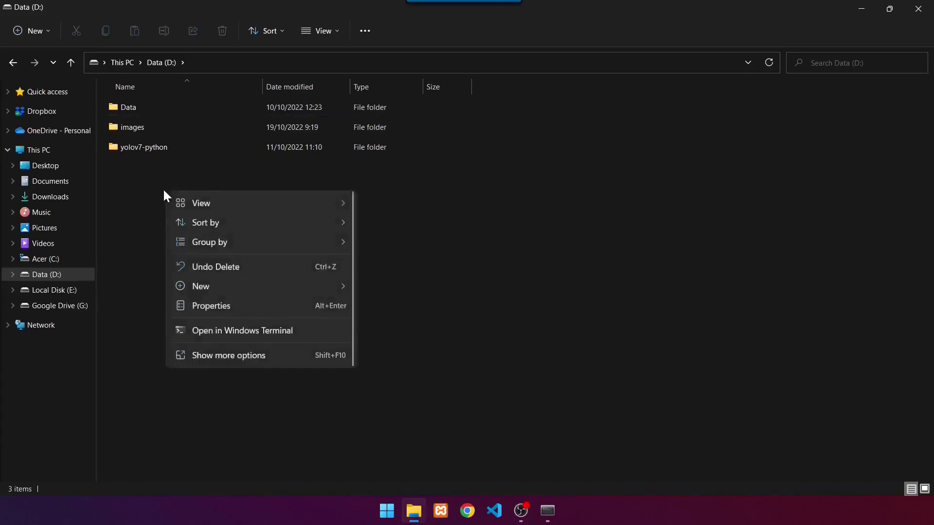
left_click(222, 355)
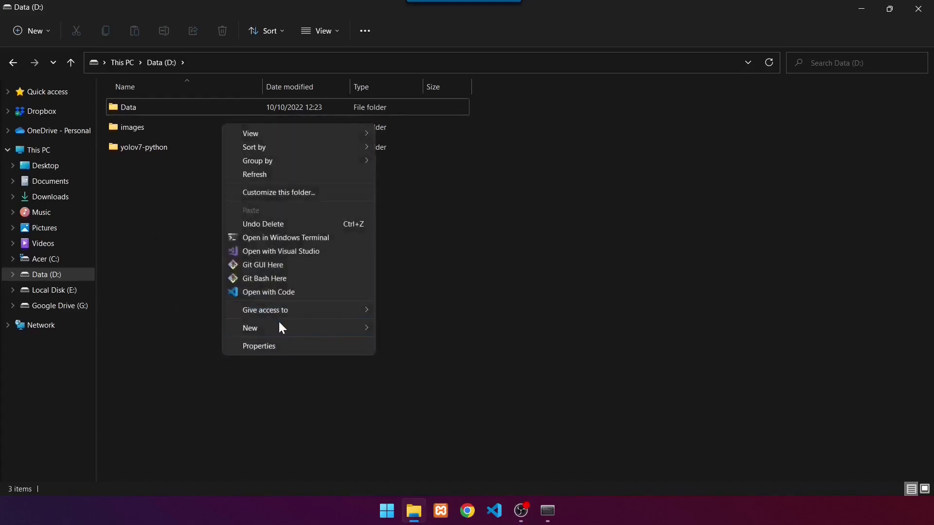
mouse_move(278, 325)
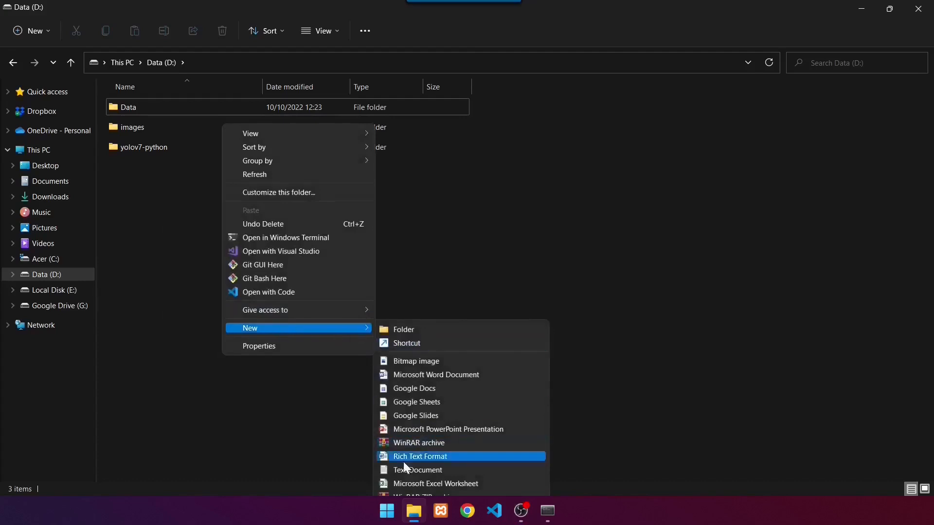
left_click(415, 471)
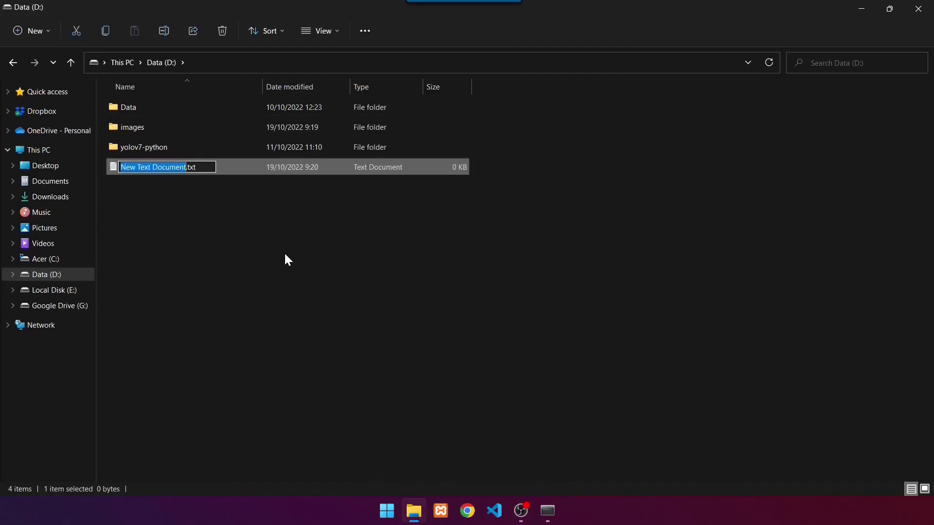
type("clas")
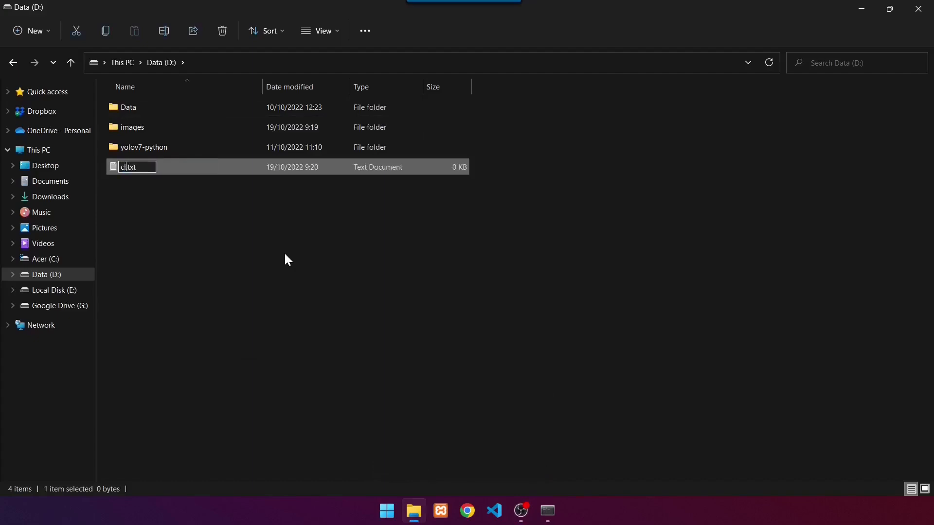
type("ses")
key("Return")
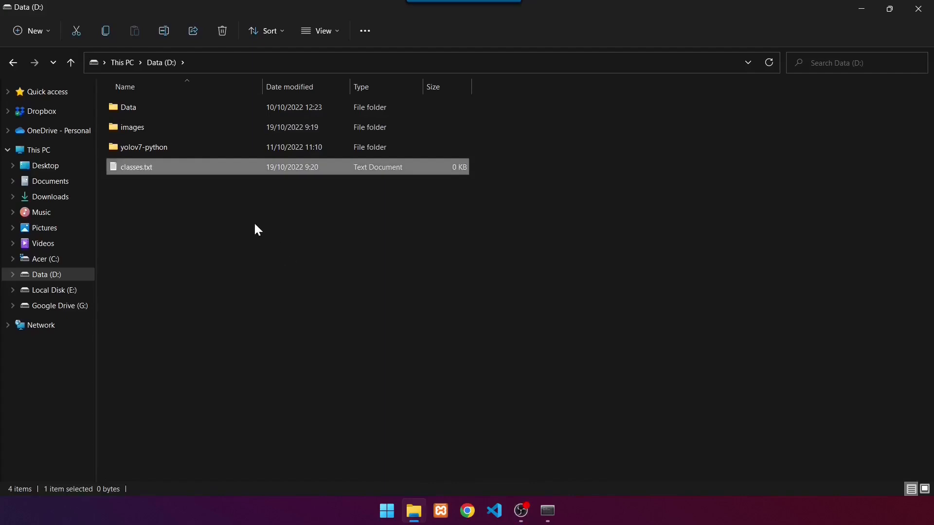
Open classes.txt, enter Mask, No Mask and Bad Mask on separate lines, and close the file after saving it.
left_click(228, 216)
double_click(180, 171)
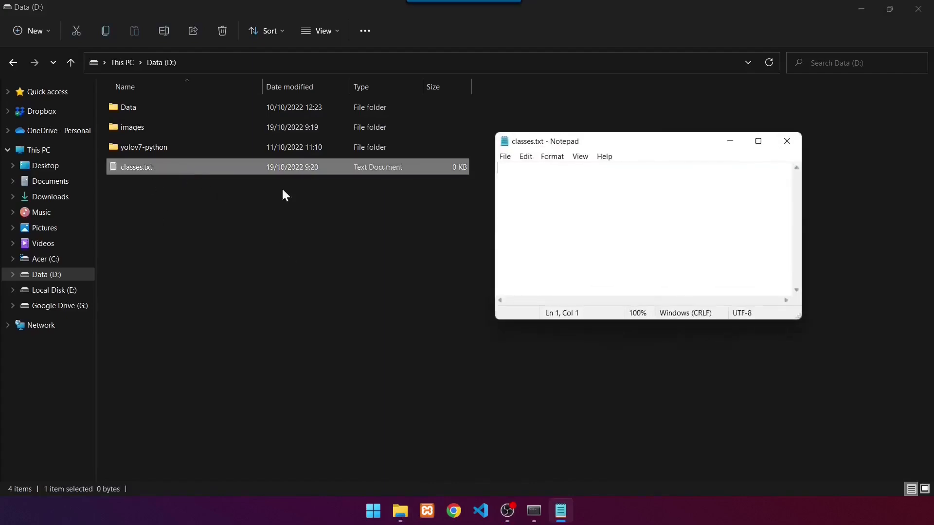
left_click_drag(658, 150, 527, 174)
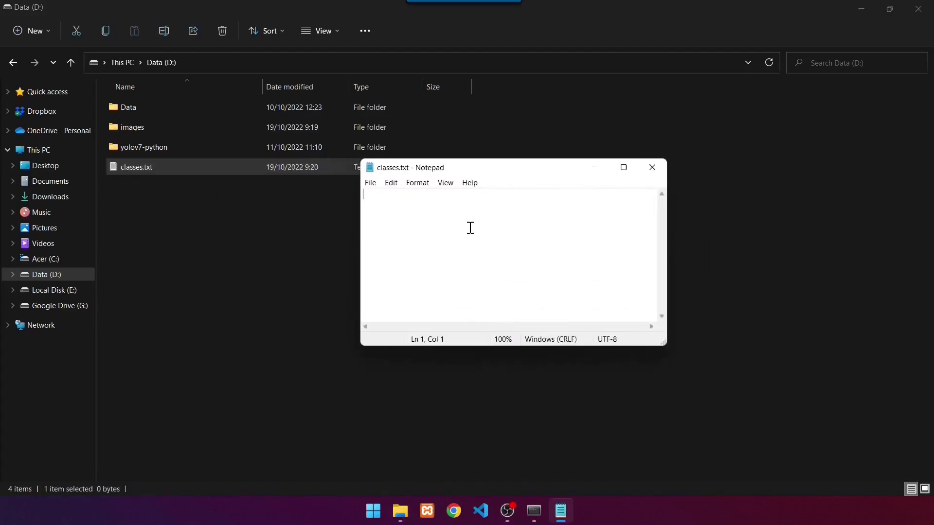
type("Mask ")
type("N")
type("o Mask ")
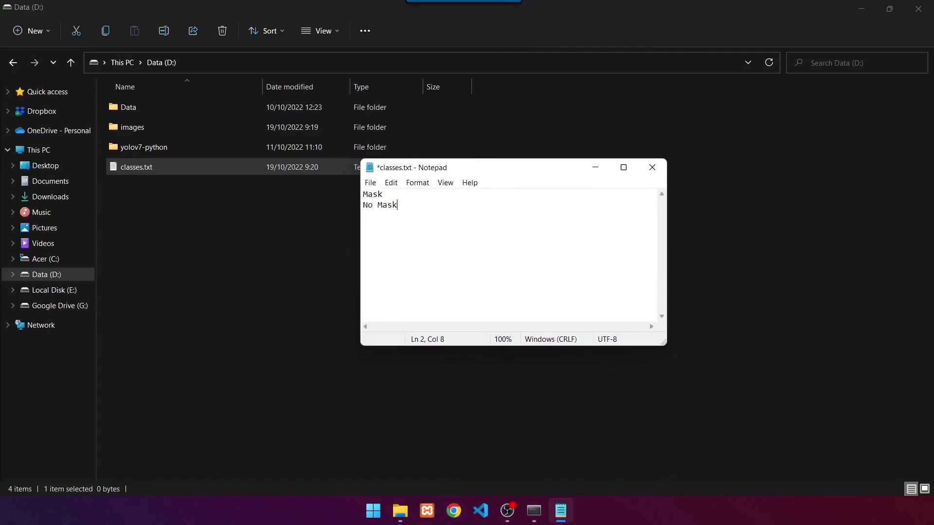
type("Bad Mask")
key("ctrl+s")
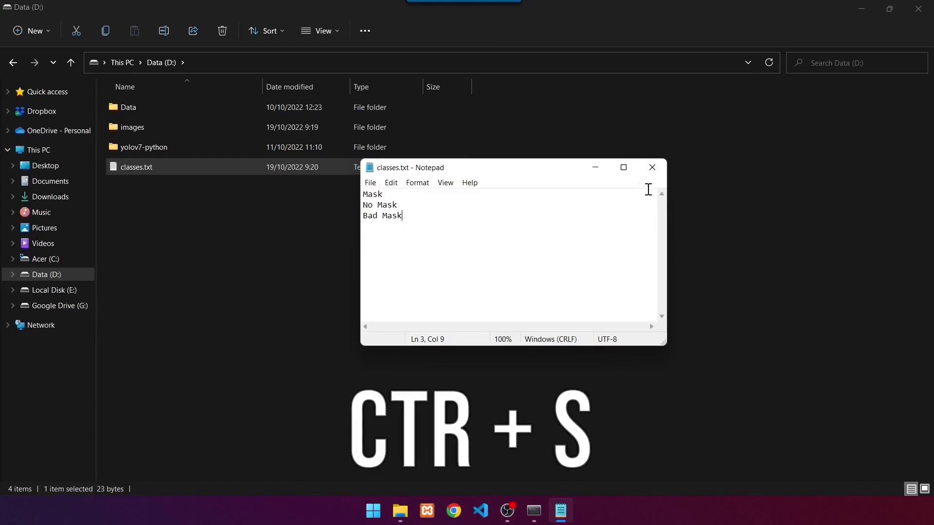
left_click(652, 175)
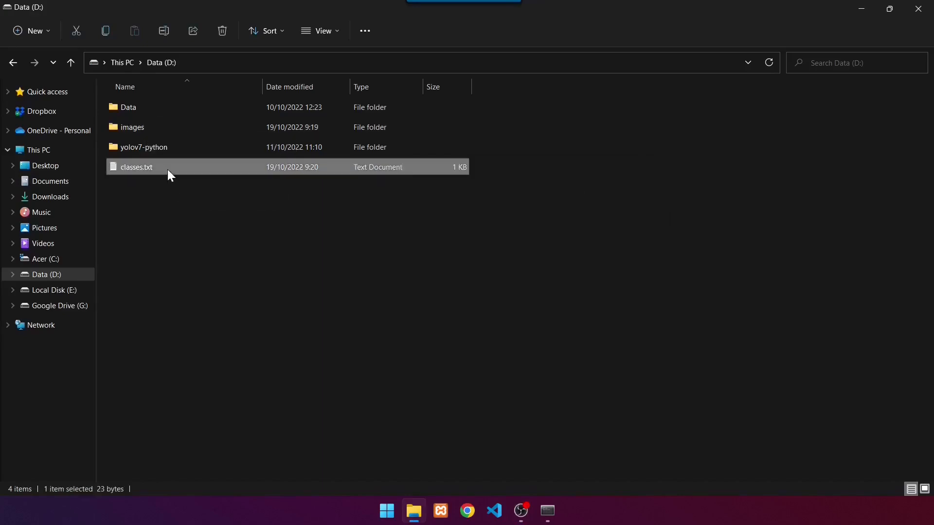
Move classes.txt from the root of D: into the images folder.
key("ctrl+x")
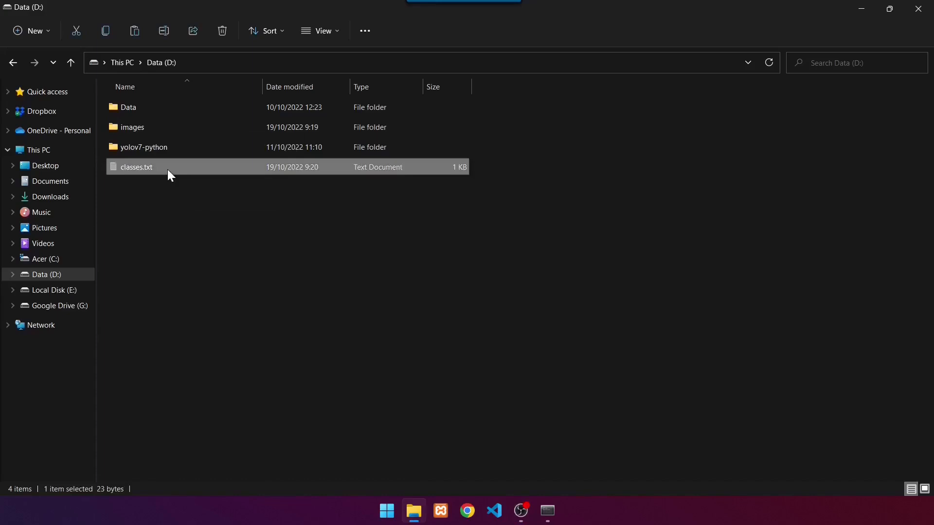
double_click(144, 128)
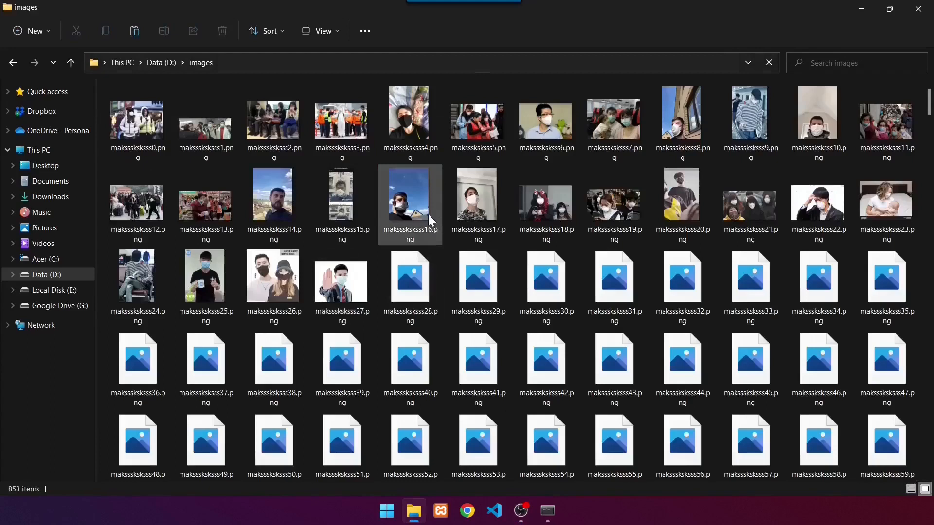
left_click(427, 216)
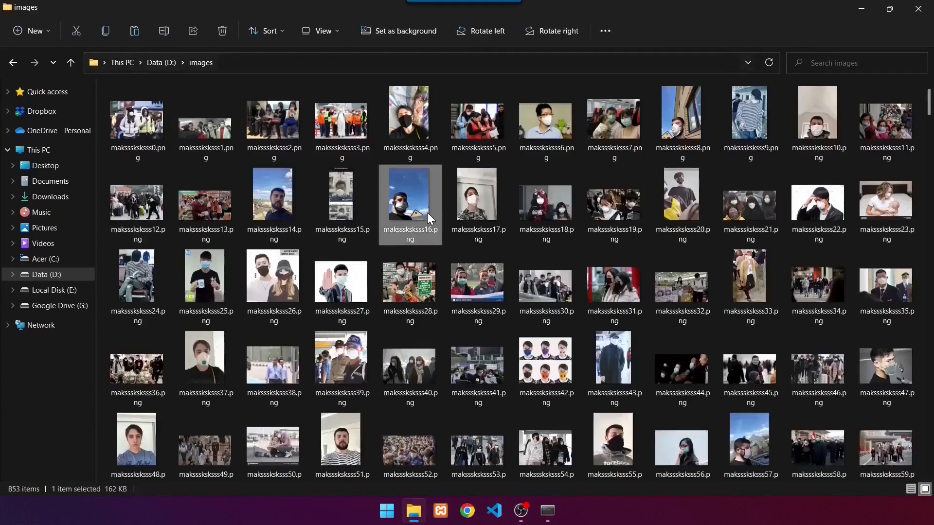
key("ctrl+v")
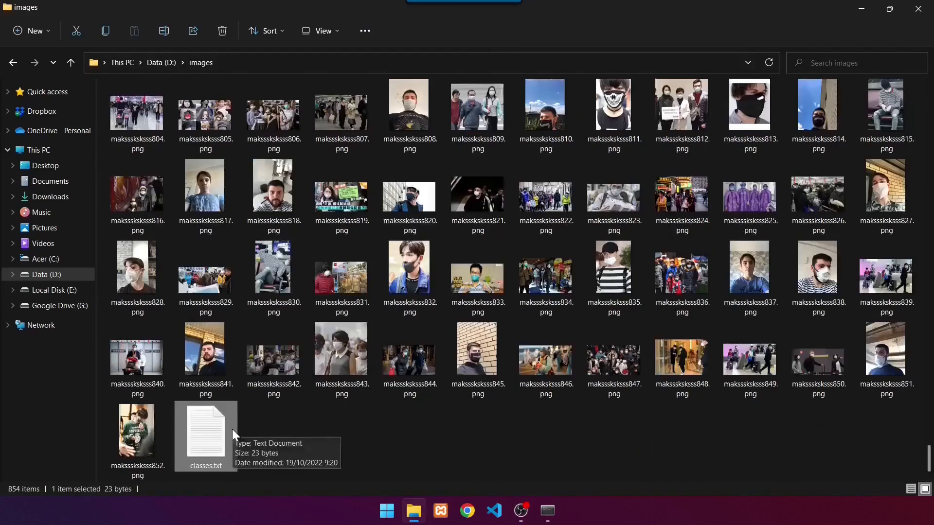
left_click(320, 448)
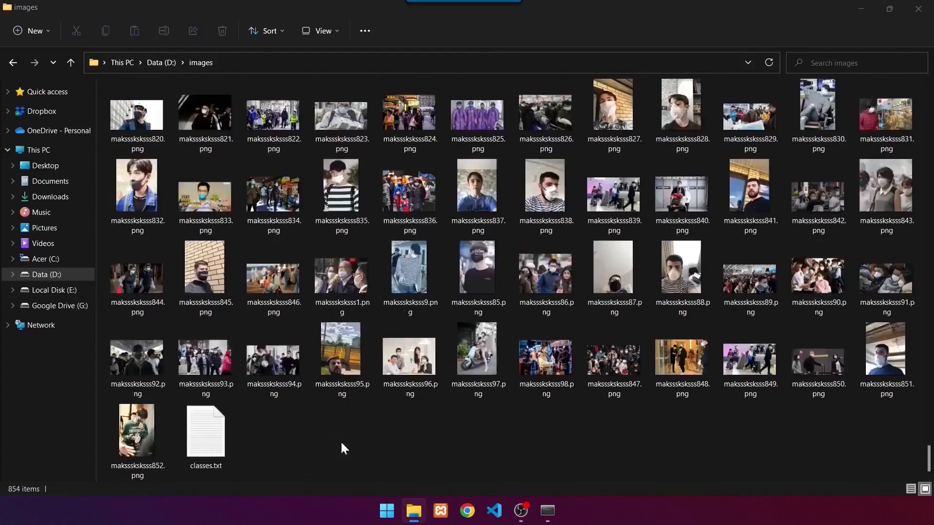
Return to the root of D:, minimize File Explorer and switch to the Anaconda Prompt window.
left_click(165, 66)
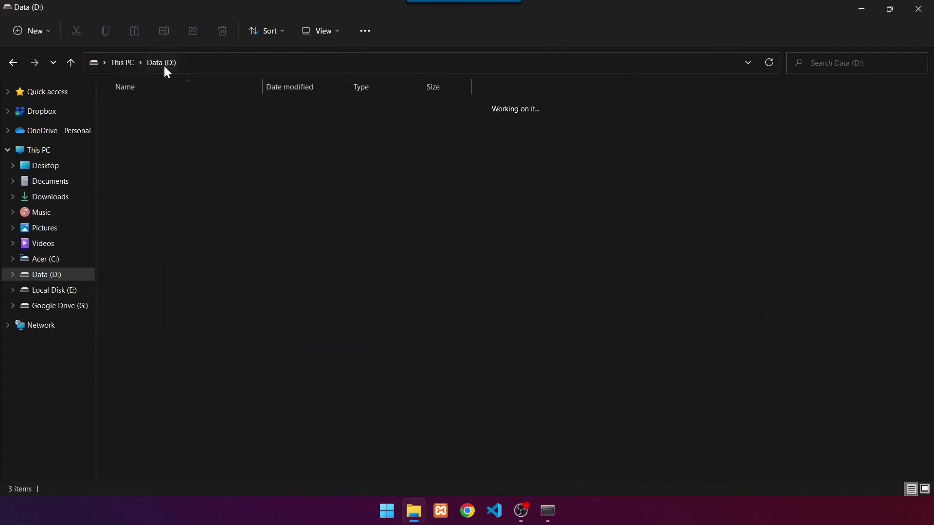
left_click(181, 234)
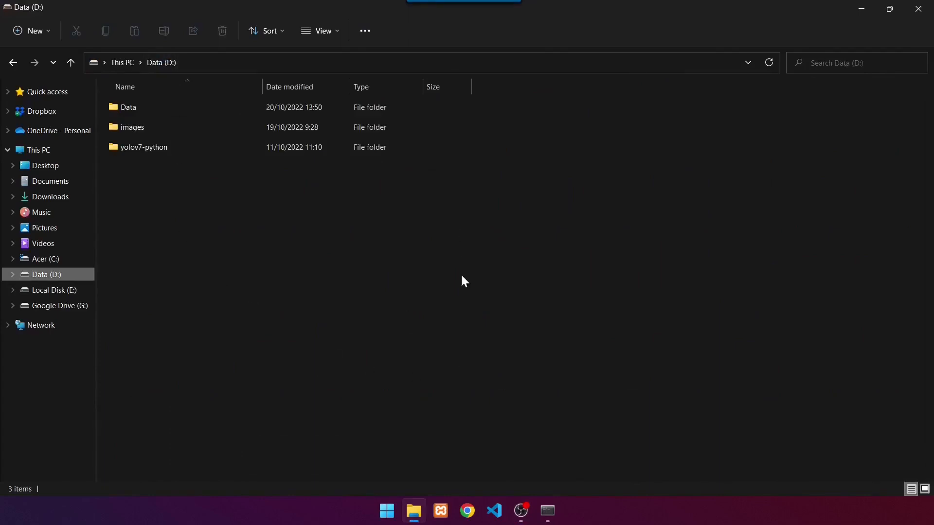
left_click(547, 511)
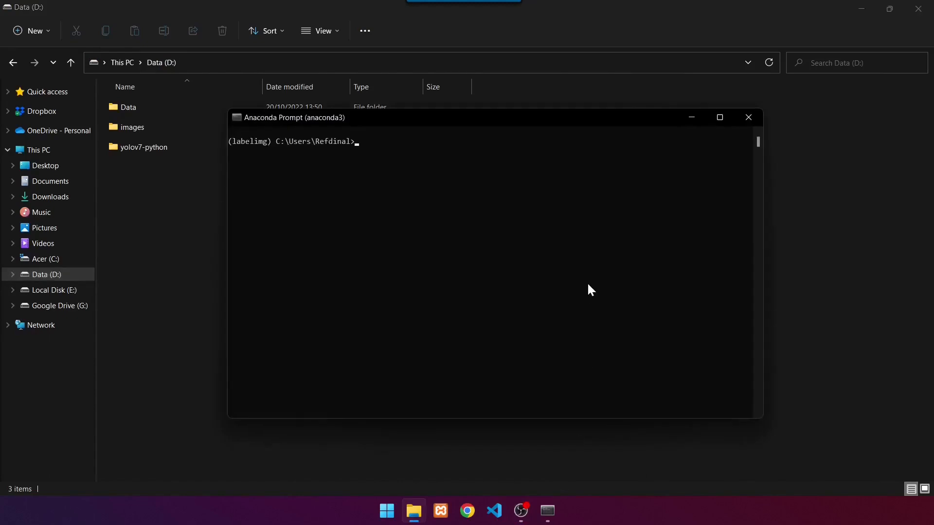
left_click(876, 9)
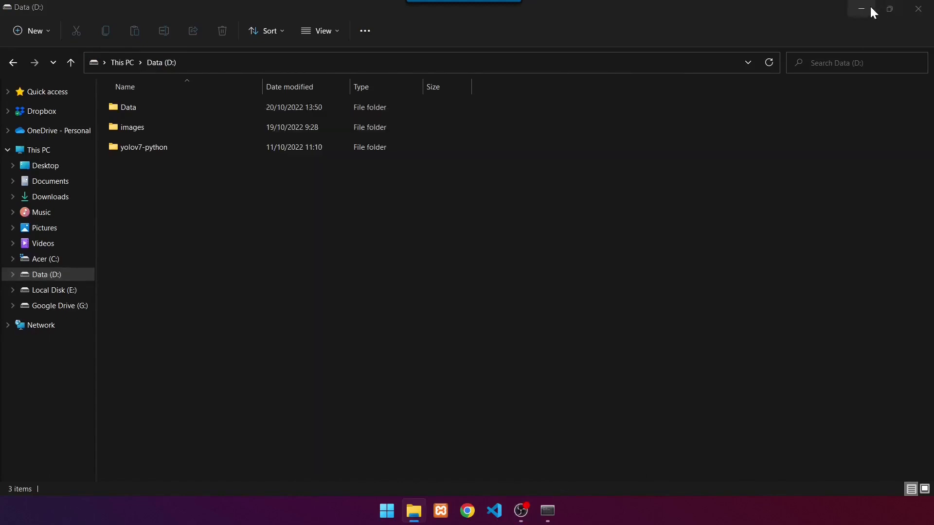
left_click(862, 8)
left_click_drag(540, 121, 514, 90)
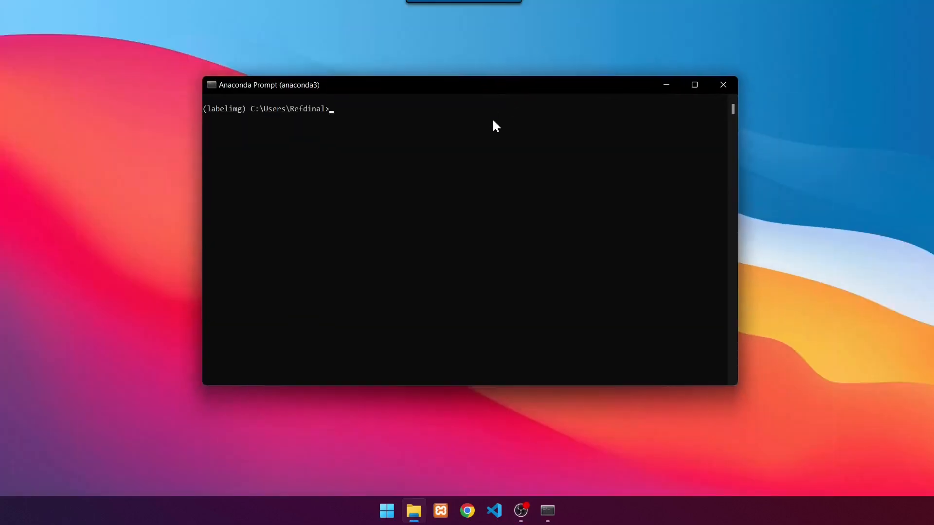
Change to drive D: in the prompt, run labelimg images images\classes.txt and maximize the labelImg window.
left_click(489, 137)
type("d:")
key("Return")
type("labelimg) D:\\>labelimg images images")
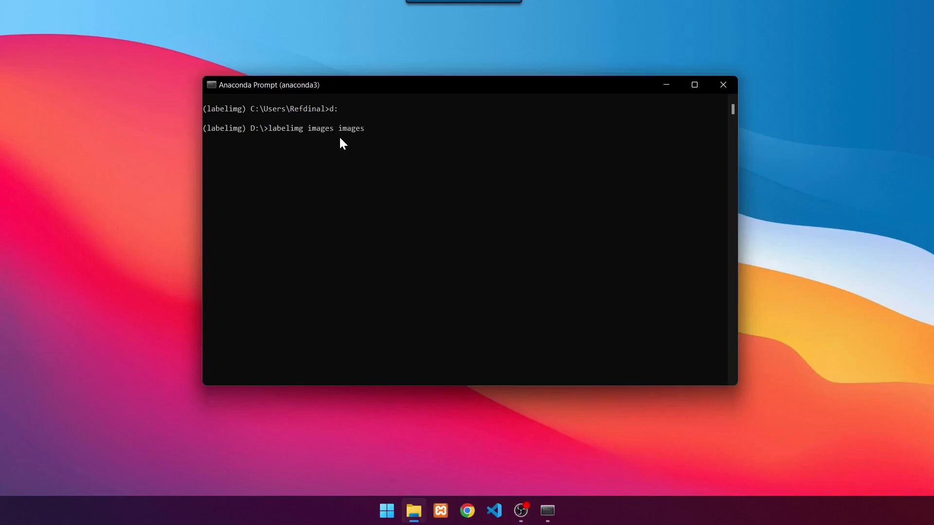
type("\\c")
key("Tab")
key("Return")
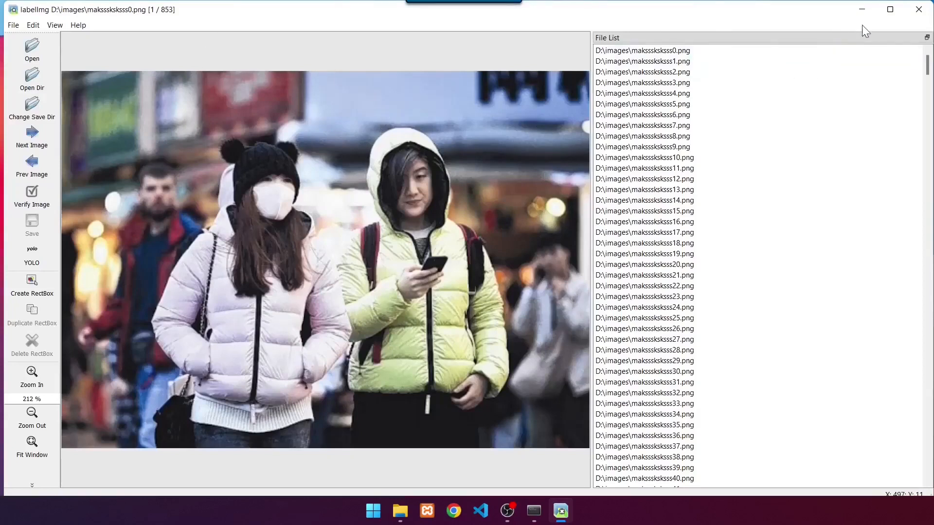
left_click(890, 10)
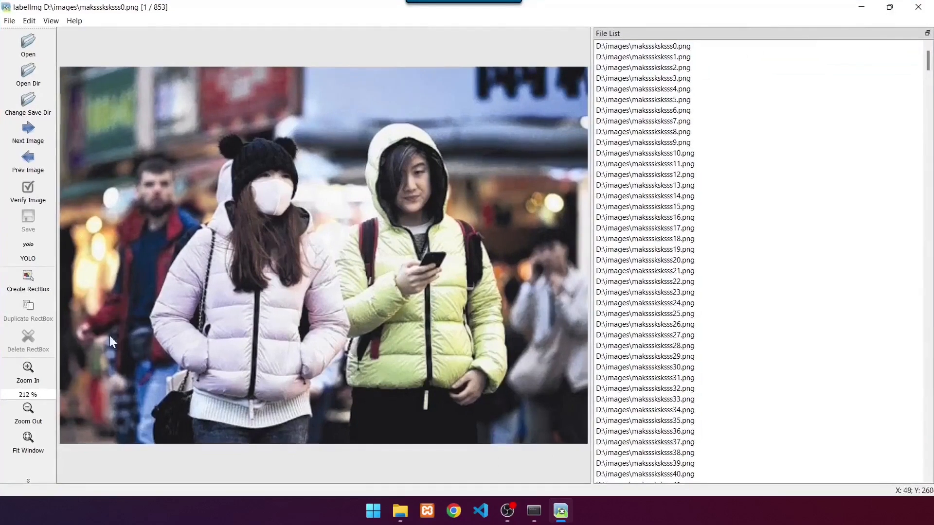
Draw a box about 49 by 44 pixels around the face of the person in the black hat and label it Mask.
left_click(44, 285)
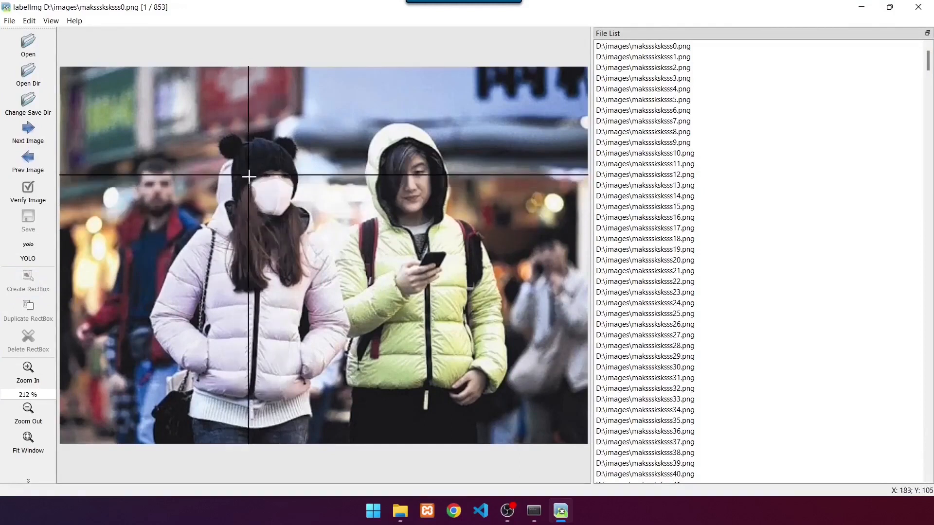
left_click_drag(248, 176, 299, 223)
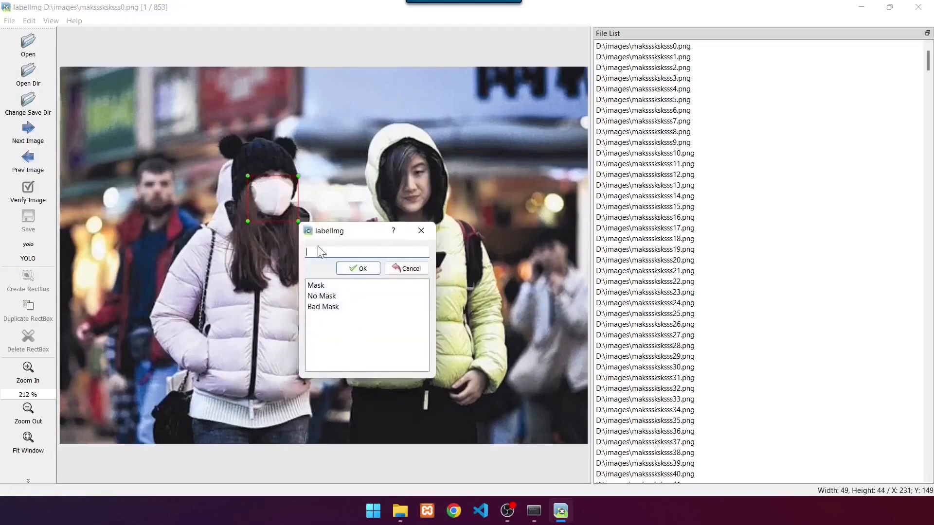
left_click(321, 287)
left_click(363, 270)
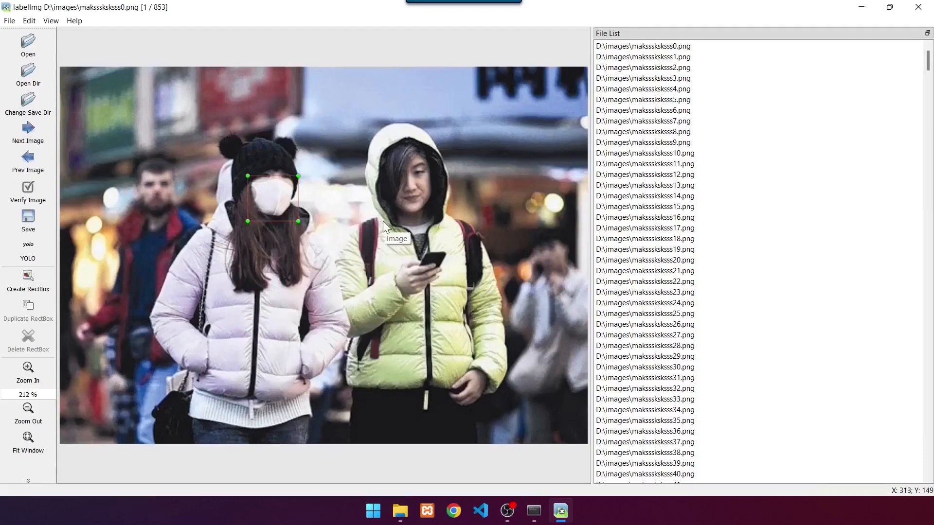
Draw a box about 46 by 37 pixels around the face of the person in the yellow jacket and label it No Mask.
key("w")
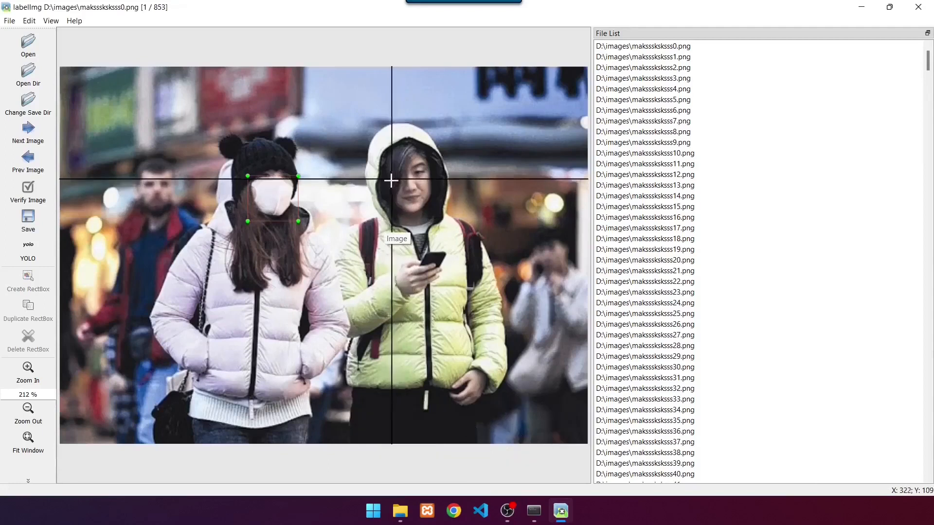
left_click_drag(387, 179, 436, 218)
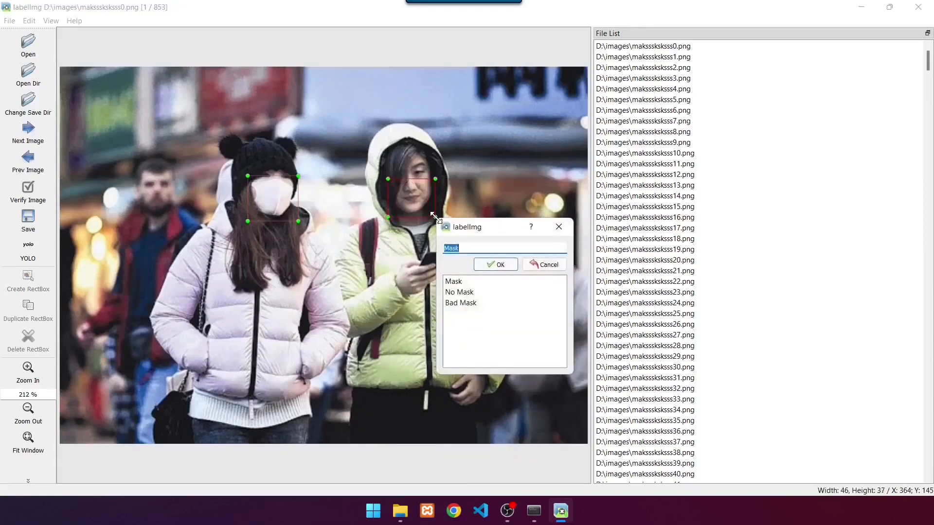
left_click(466, 295)
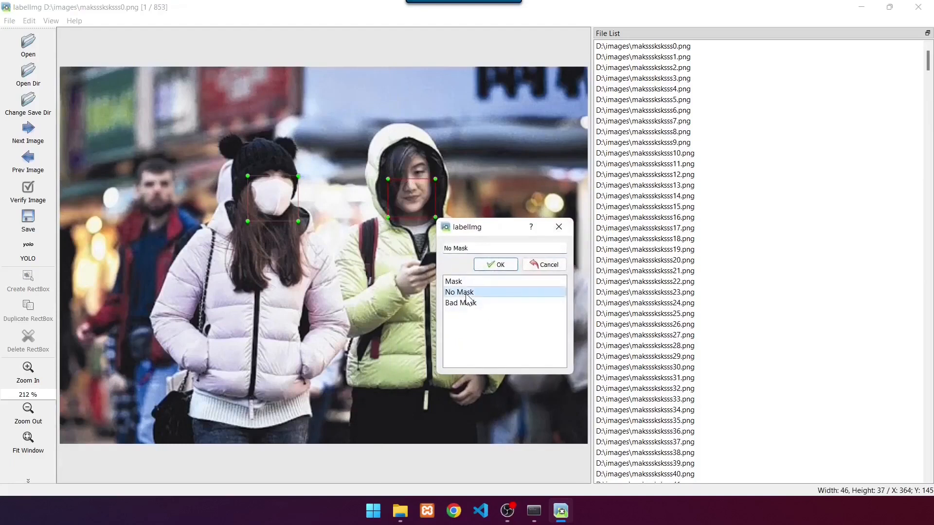
left_click(495, 265)
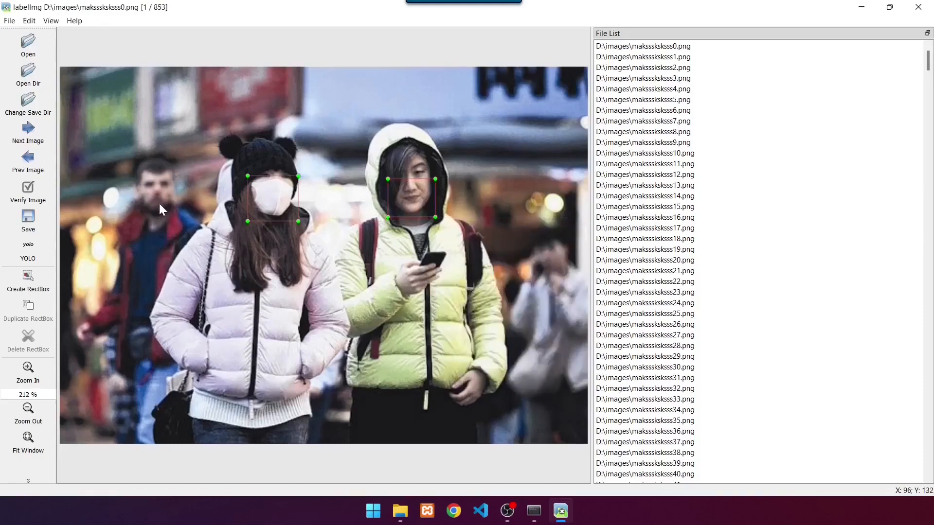
Draw a box about 38 by 28 pixels around the bearded man's face in the background and label it No Mask.
key("w")
left_click_drag(138, 187, 177, 217)
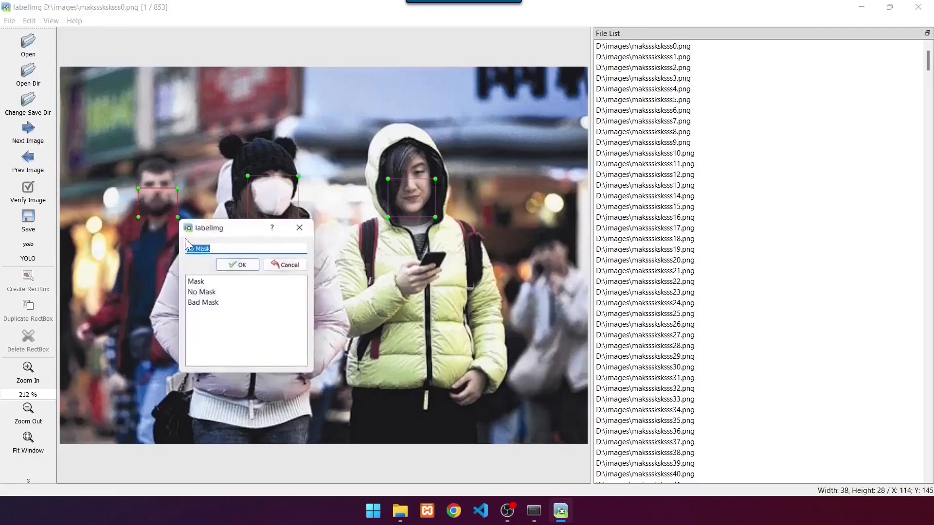
left_click(214, 292)
left_click(235, 265)
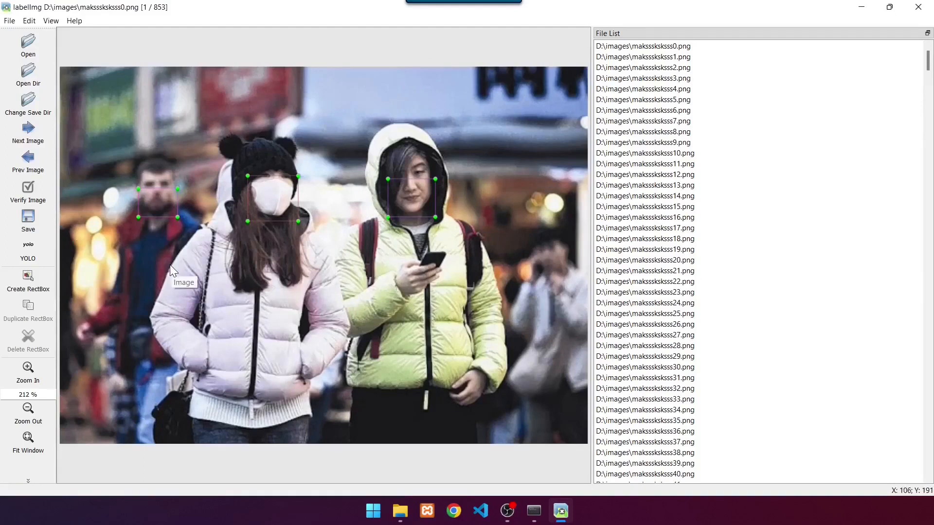
Set the annotation save format to YOLO and save the first image's annotations as maksssksksss0.txt in the D:\images folder.
left_click(36, 226)
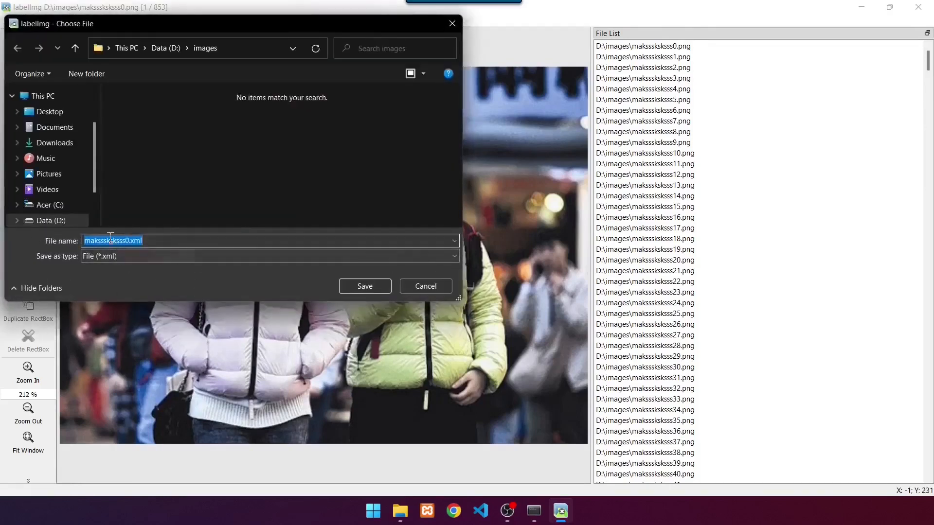
left_click(429, 286)
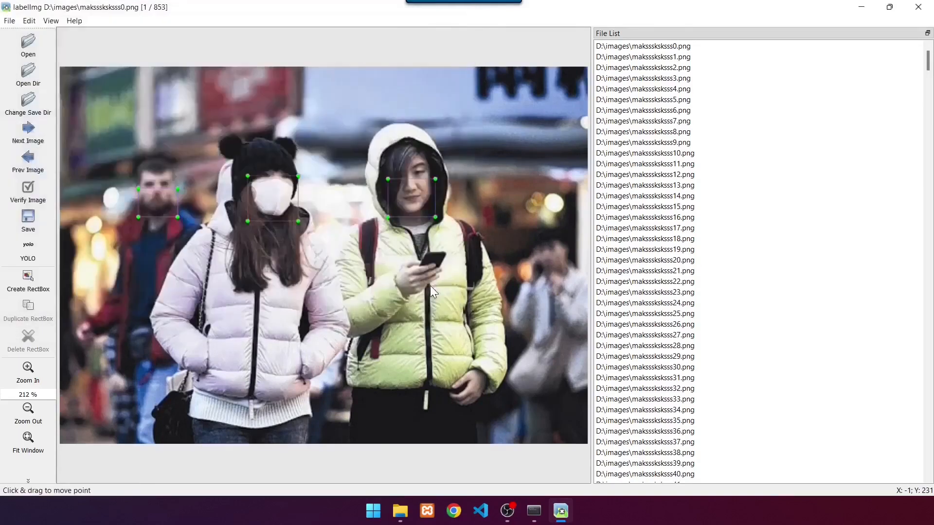
left_click(45, 256)
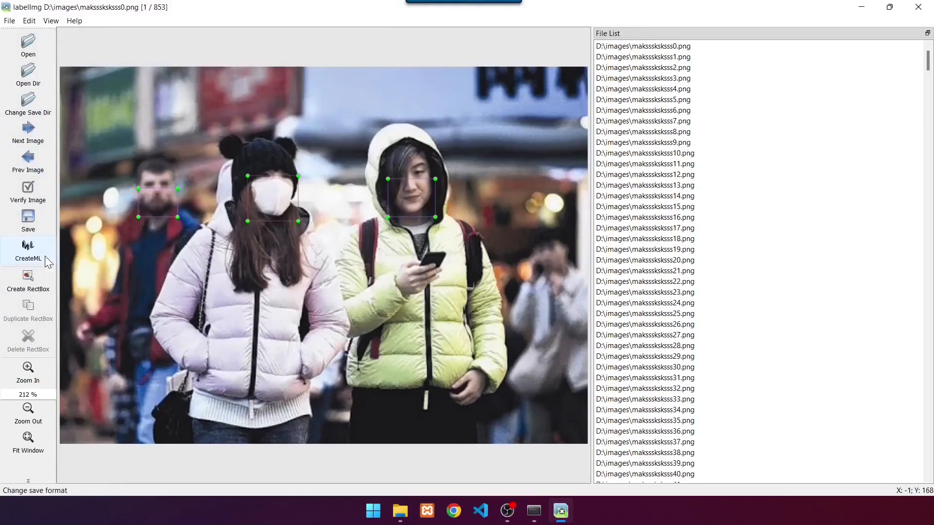
left_click(48, 262)
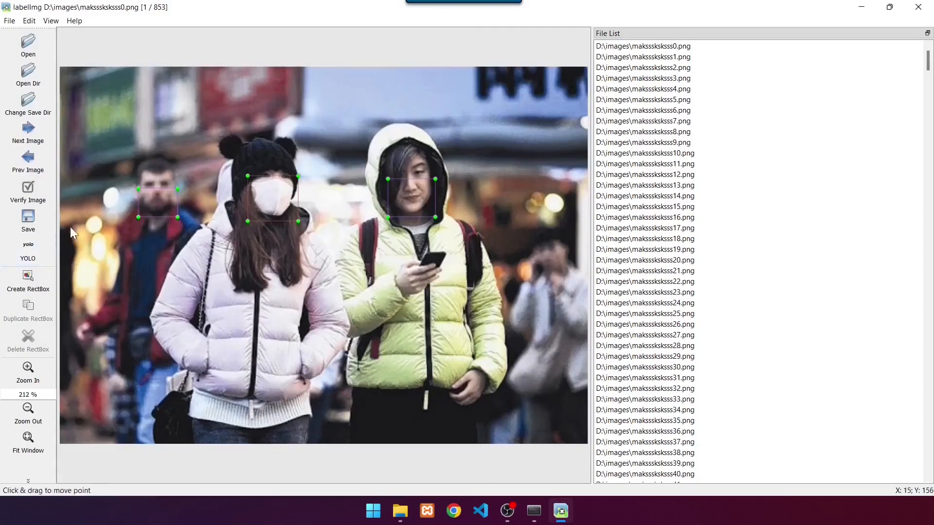
left_click(33, 232)
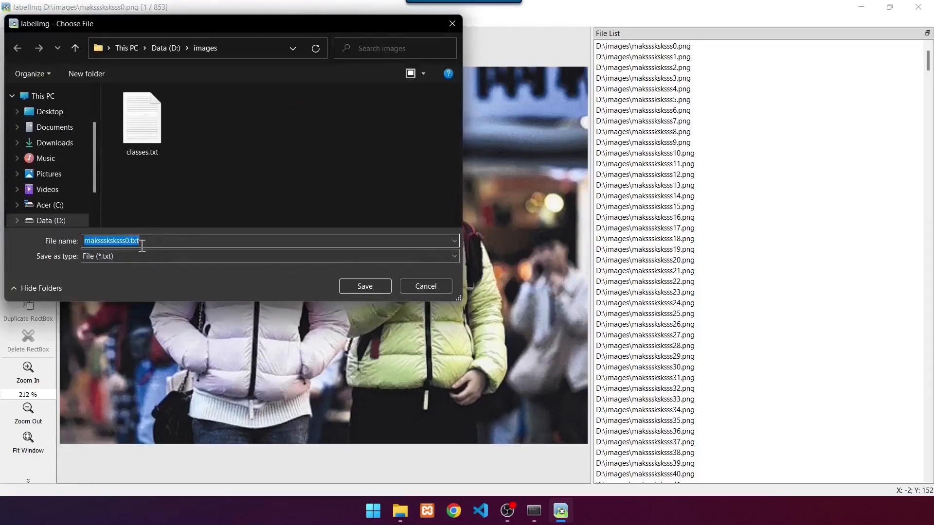
left_click(367, 287)
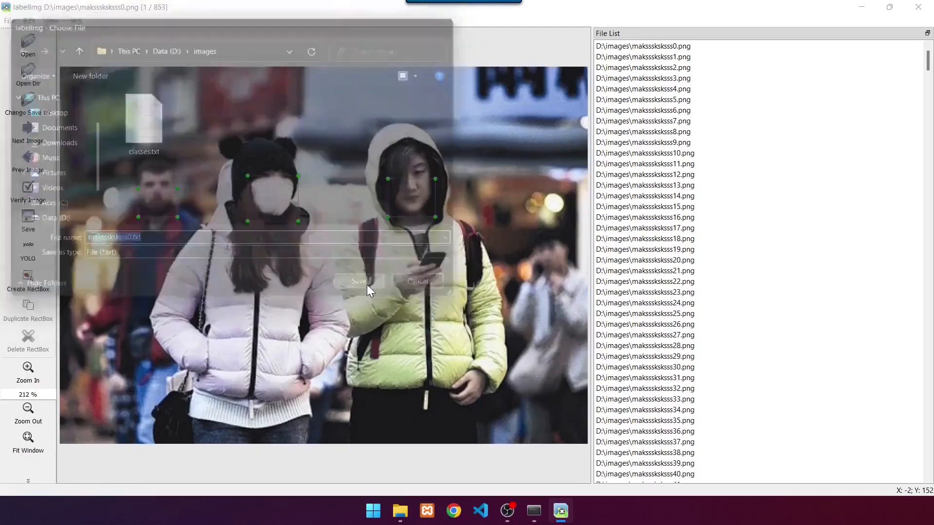
Load maksssksksss1.png, draw a box about 83 by 77 pixels around the bald man's lower face and label it Bad Mask.
key("d")
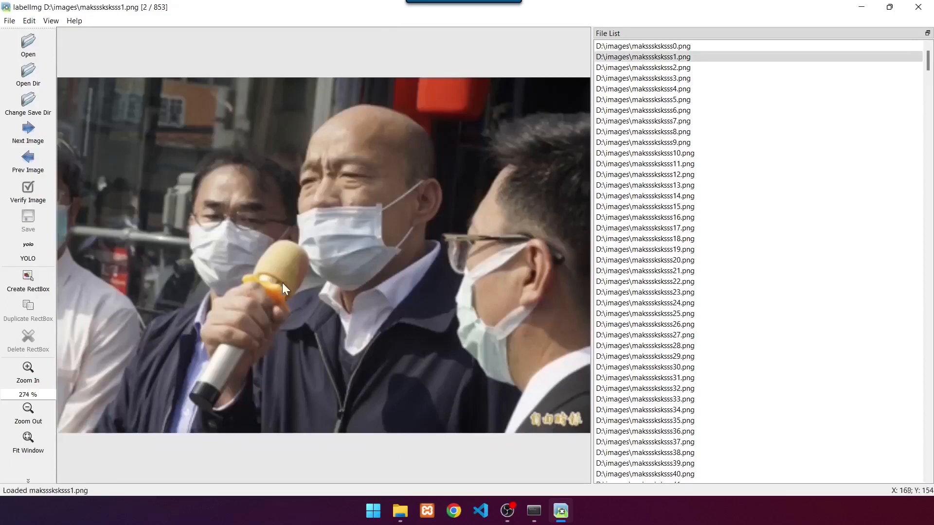
key("w")
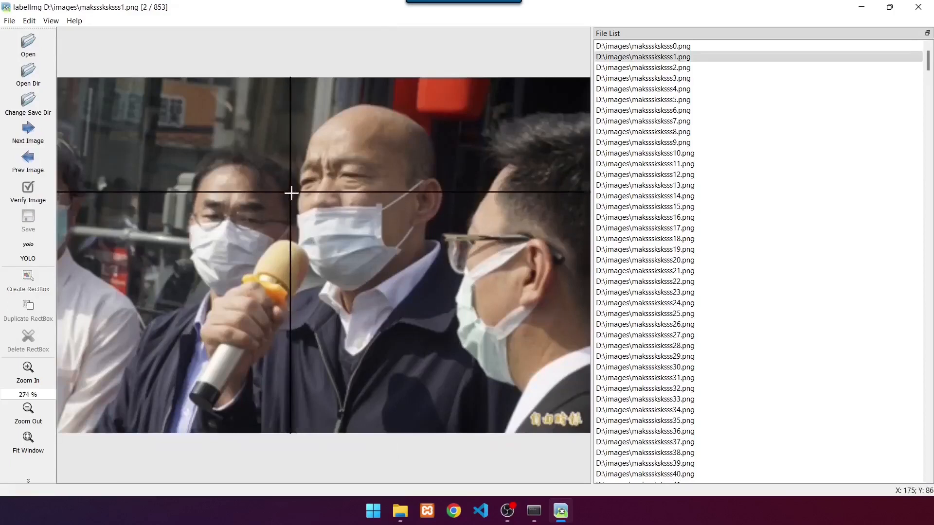
left_click_drag(291, 193, 402, 295)
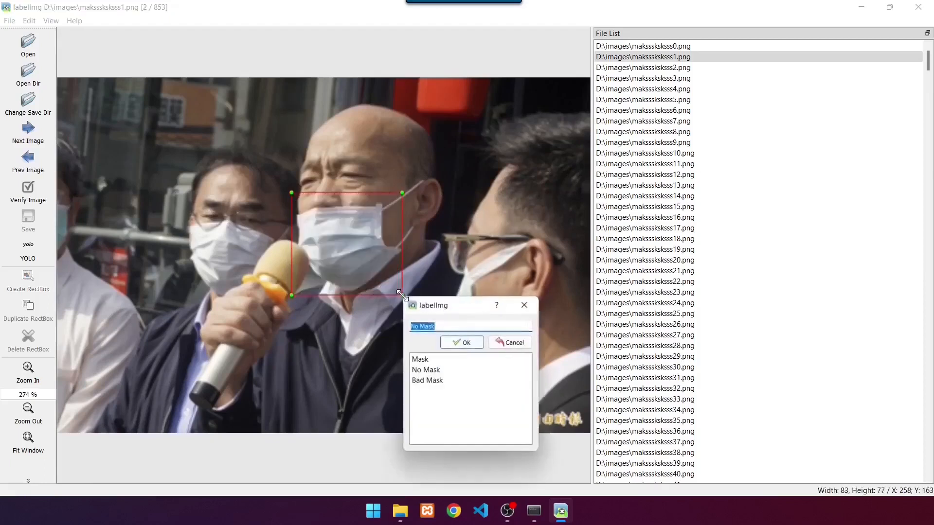
left_click(430, 382)
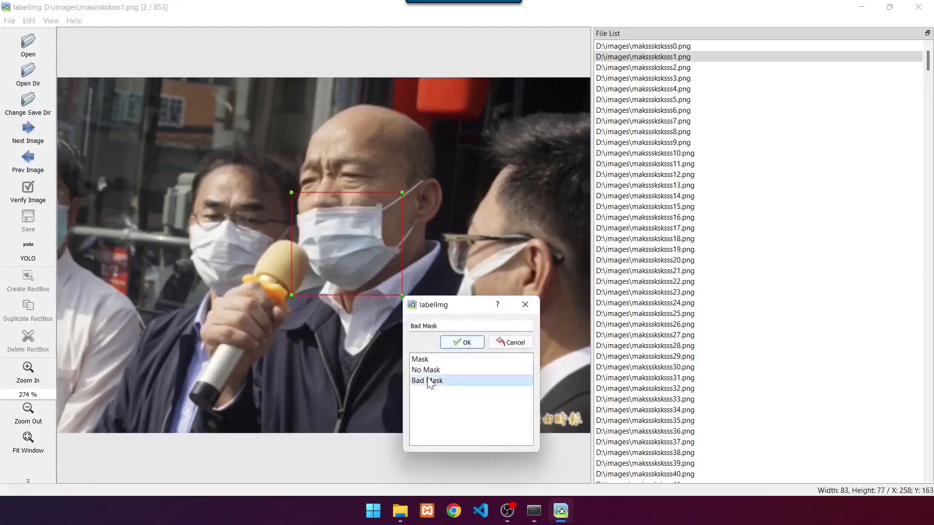
left_click(462, 343)
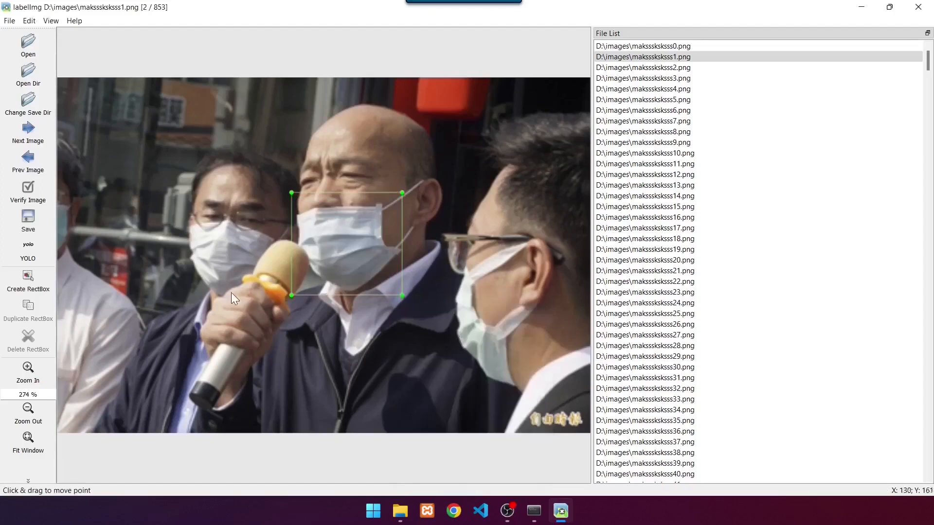
Draw a box about 73 by 62 pixels around the masked face behind the microphone and label it Mask.
key("w")
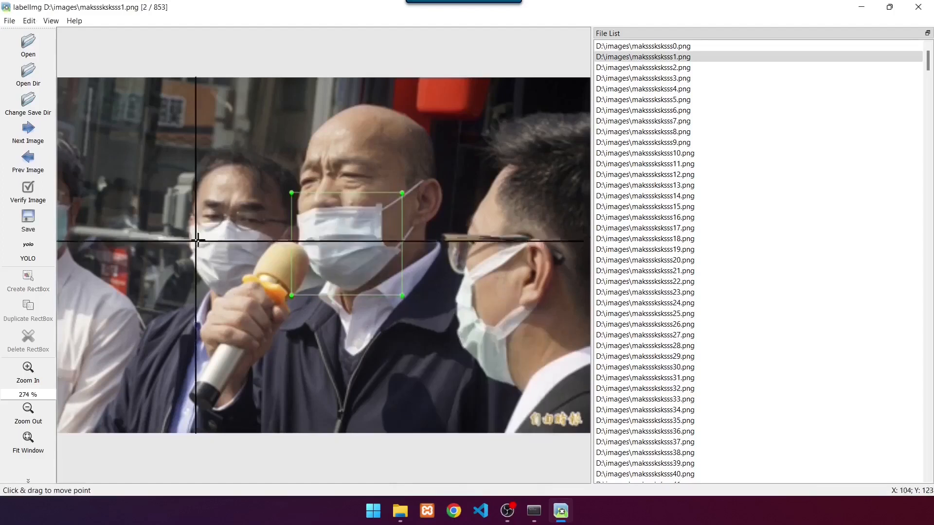
left_click_drag(184, 220, 281, 303)
left_click(342, 368)
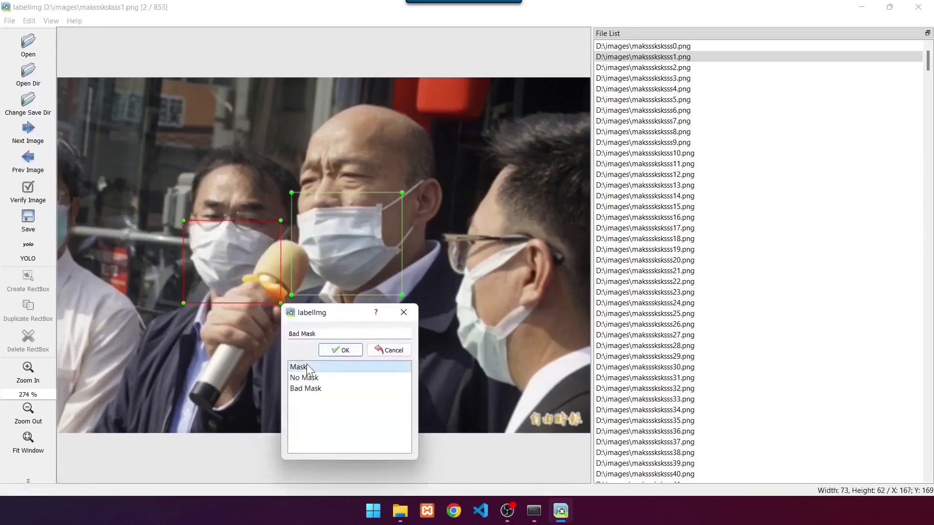
left_click(344, 350)
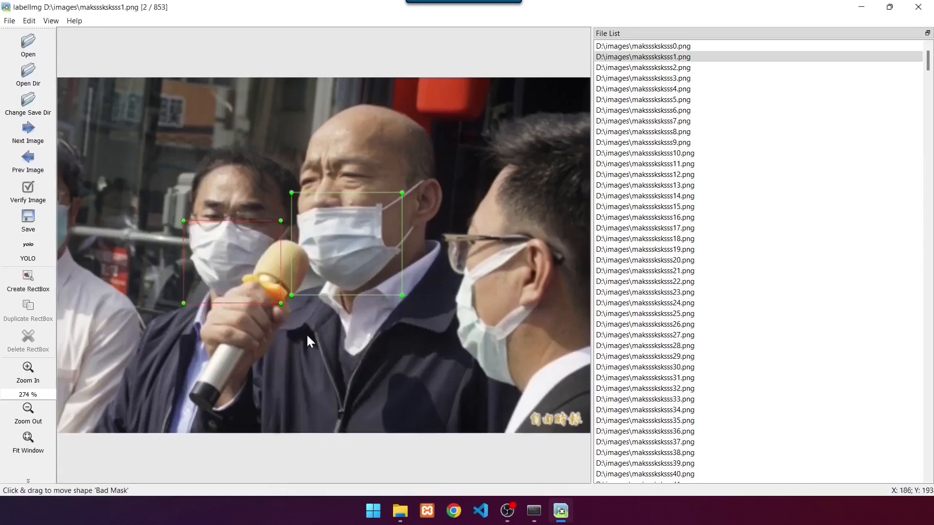
Draw a box about 60 by 78 pixels around the masked face of the man seen in profile and label it Mask.
key("w")
left_click_drag(459, 239, 539, 343)
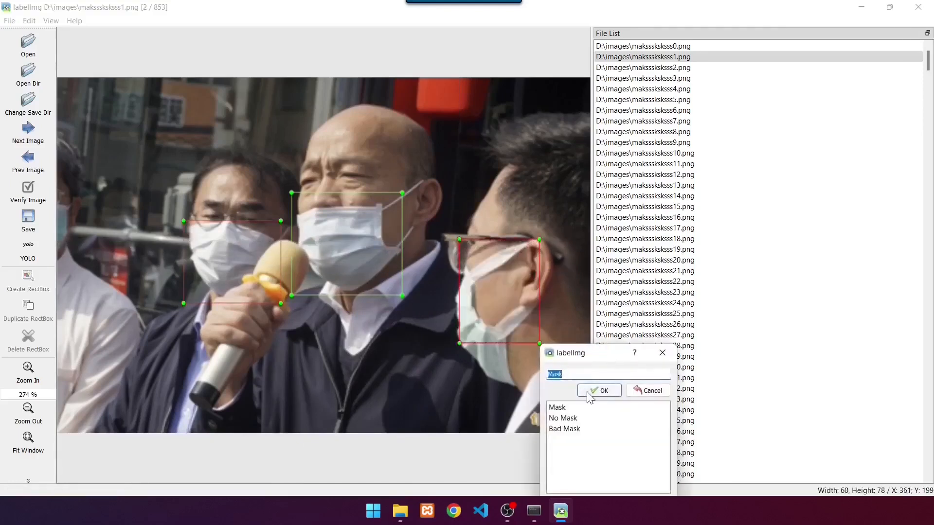
left_click(587, 391)
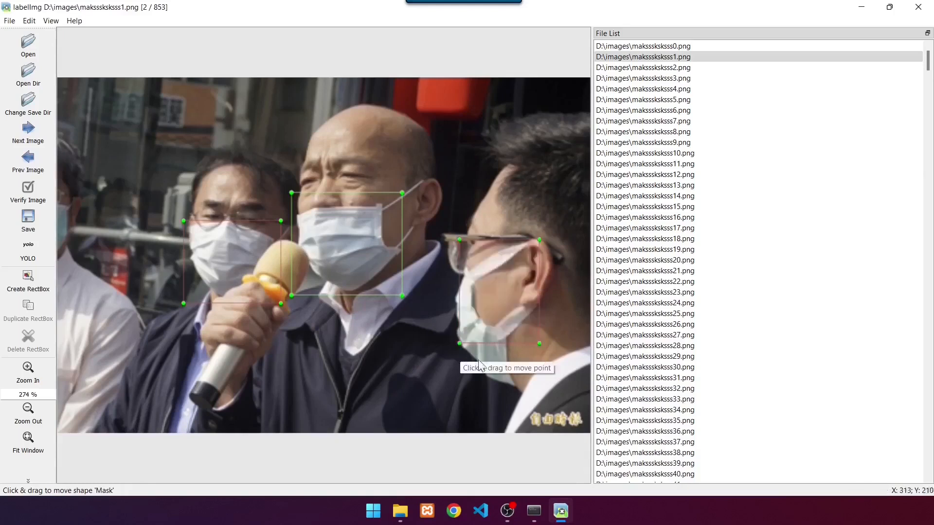
Delete the two Mask boxes on the man seen in profile and the man behind the microphone.
left_click(487, 306)
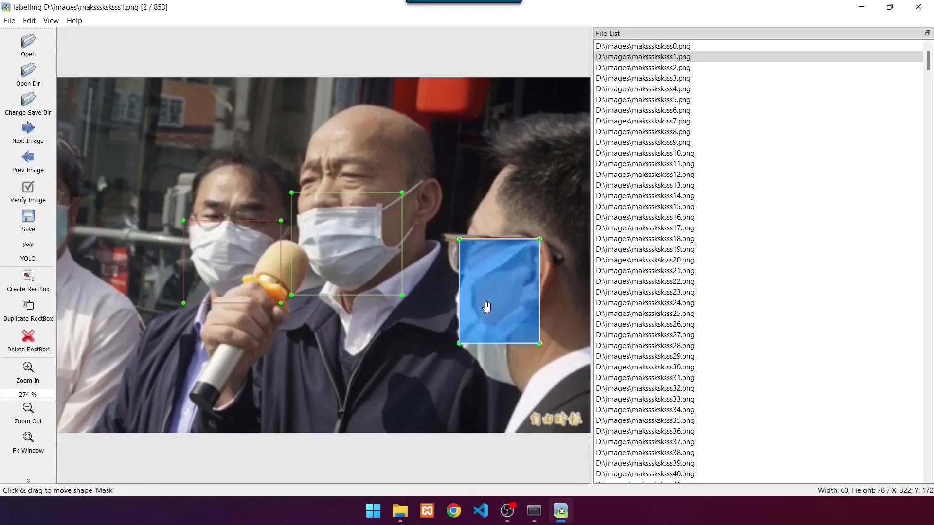
left_click(39, 351)
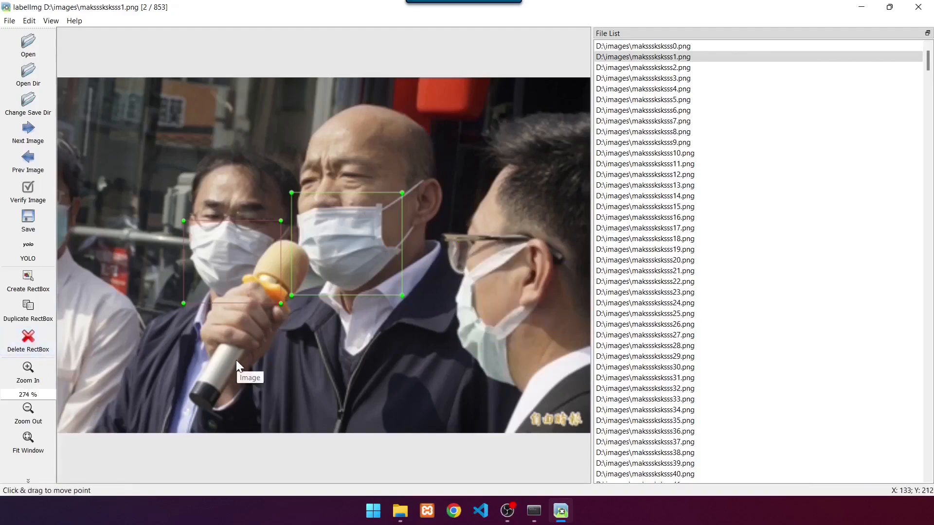
left_click(227, 272)
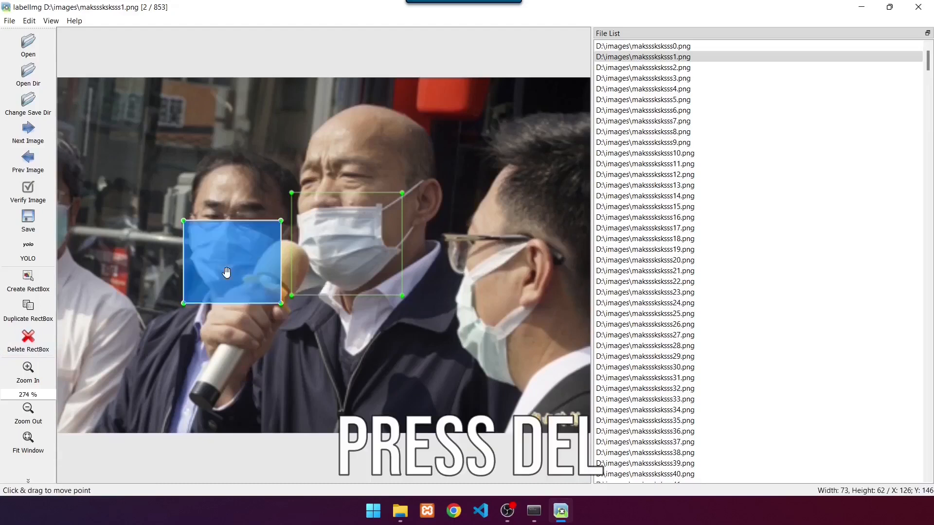
key("Delete")
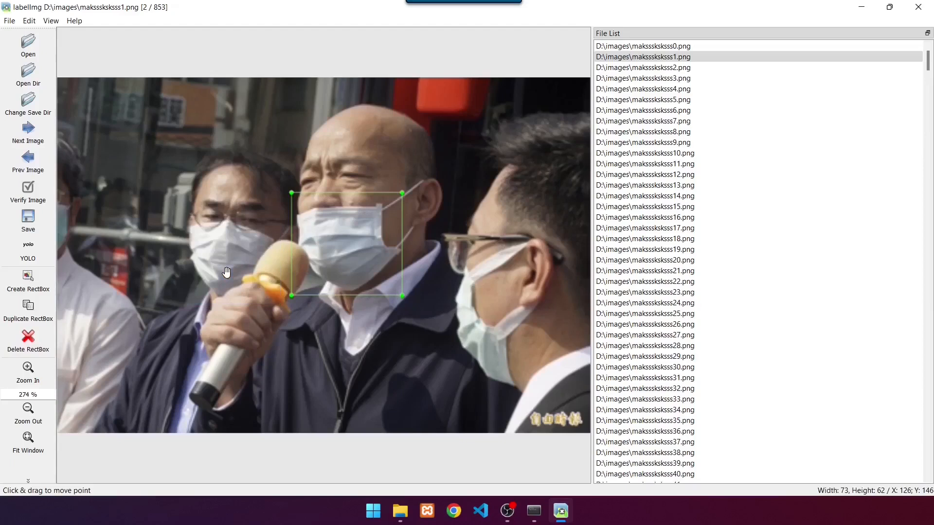
Save the annotations of maksssksksss1.png and close labelImg.
key("ctrl+s")
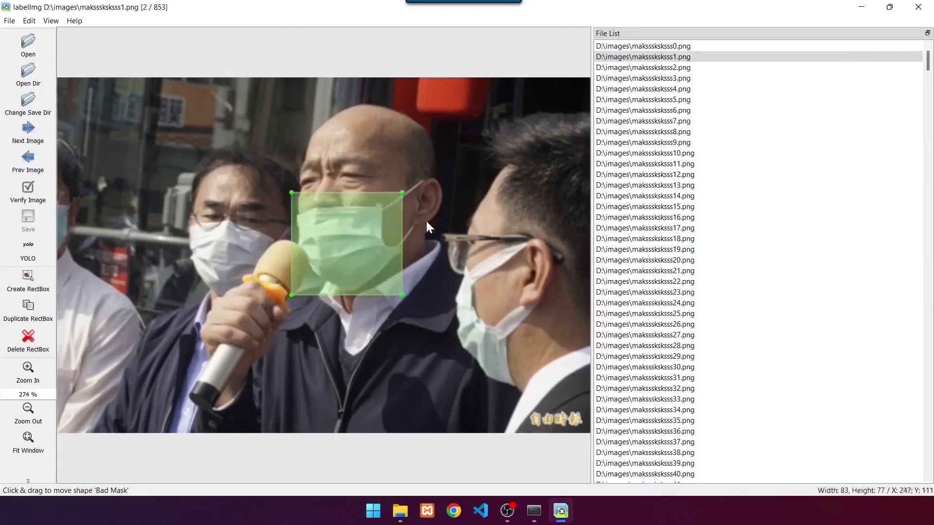
left_click(921, 13)
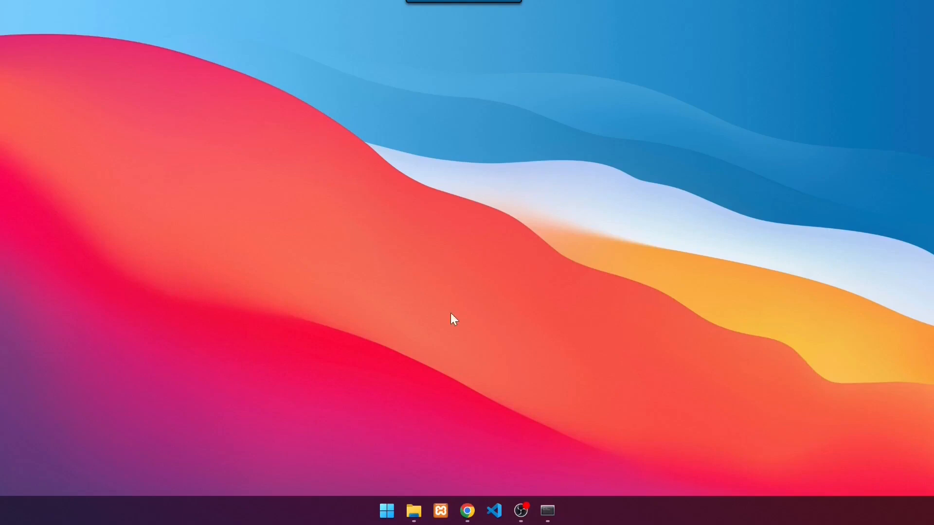
Switch to Chrome with the YOLOv7-Dataset folder in Google Drive.
left_click(468, 511)
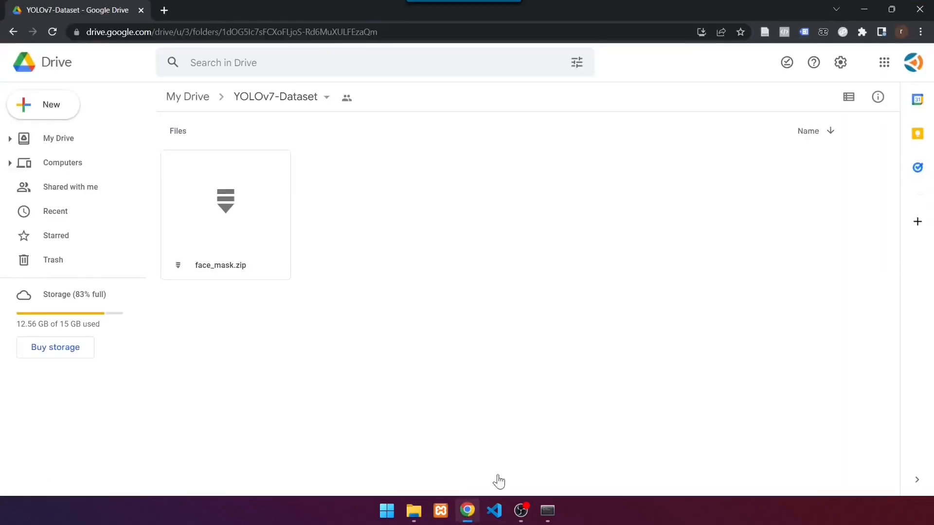